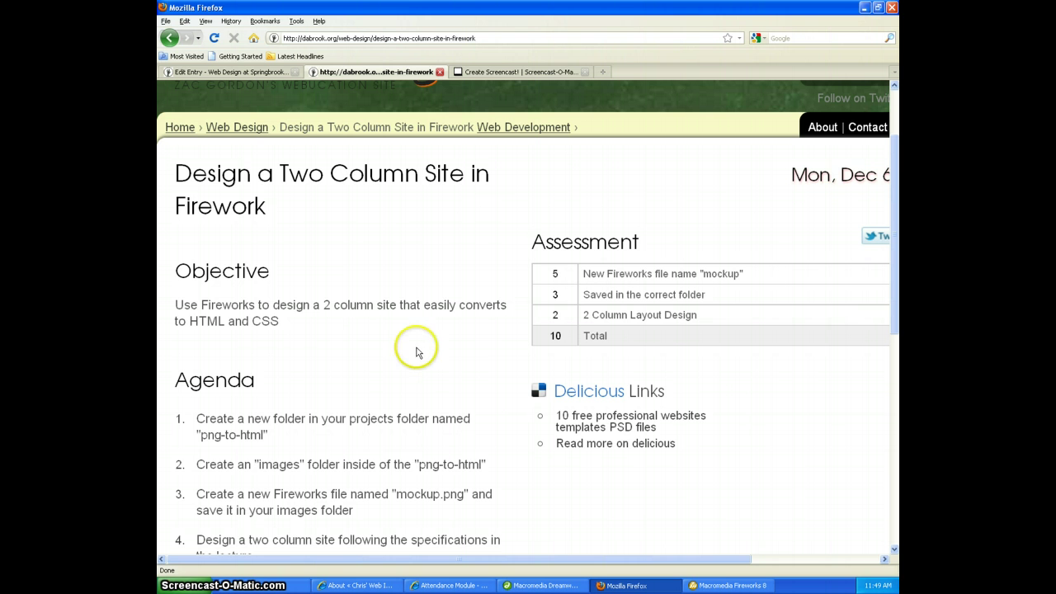
Step: Scroll the lesson page to the Agenda and select the word 'projects' in step 1
scroll(417, 349, down, 5)
scroll(389, 264, up, 2)
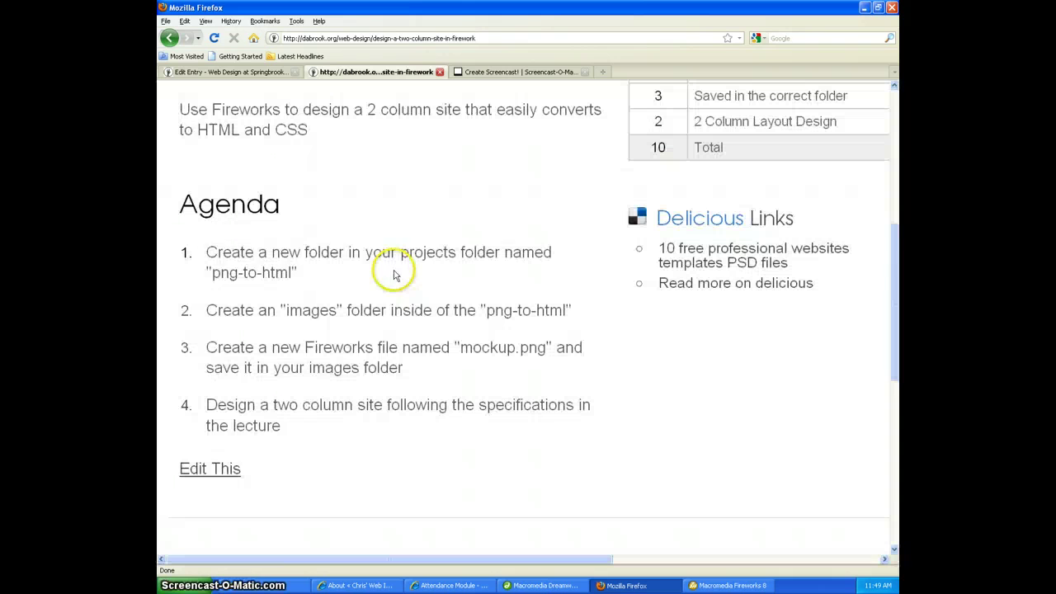
triple_click(234, 275)
click(346, 269)
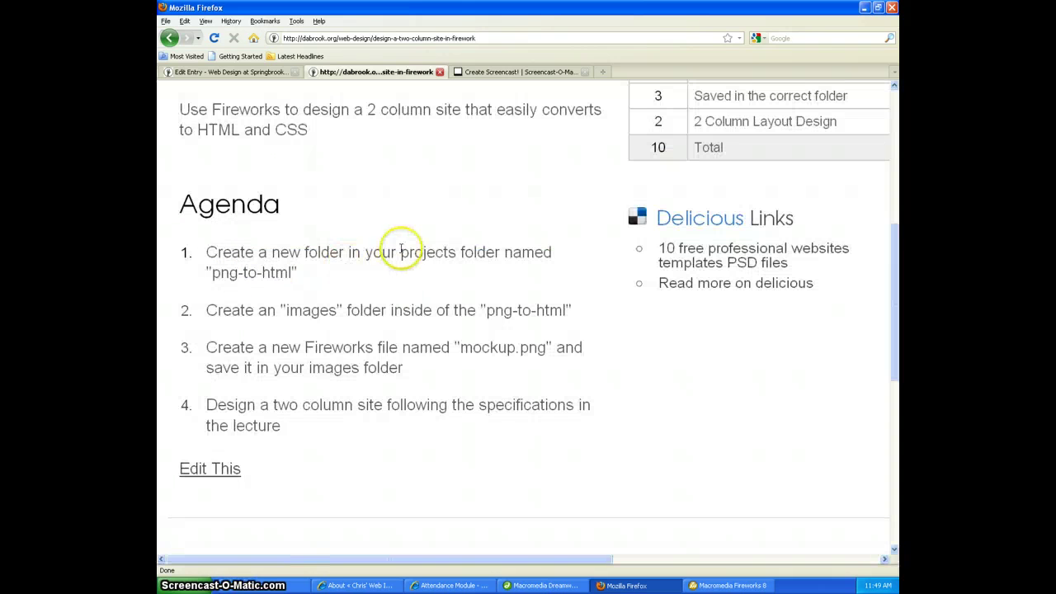
double_click(443, 252)
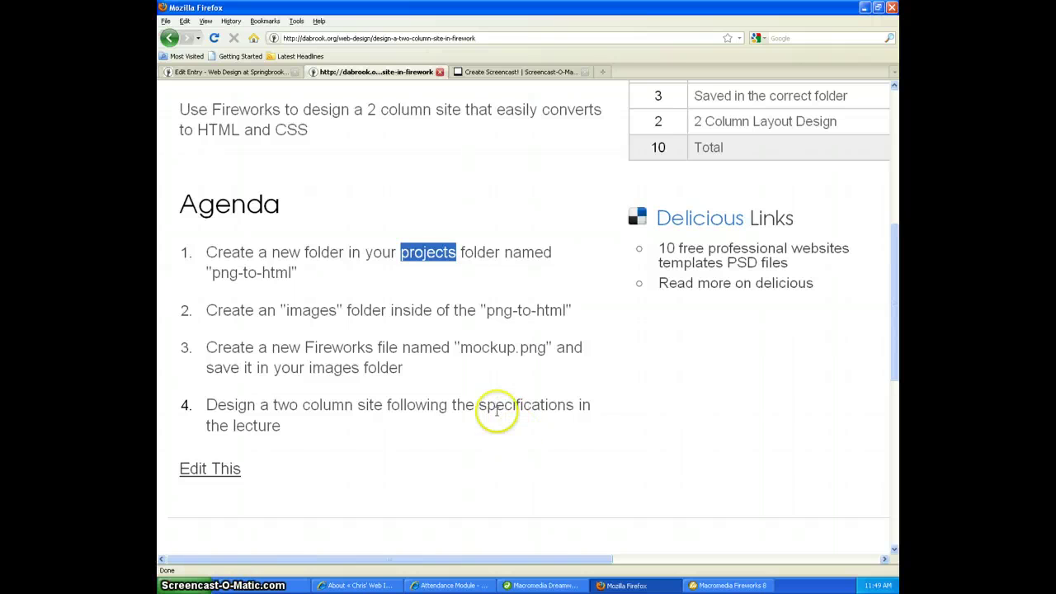
Step: Browse to H:\_sites\examples.welovewebdesign.com\shs\webdesign\q2 in Windows Explorer
click(264, 585)
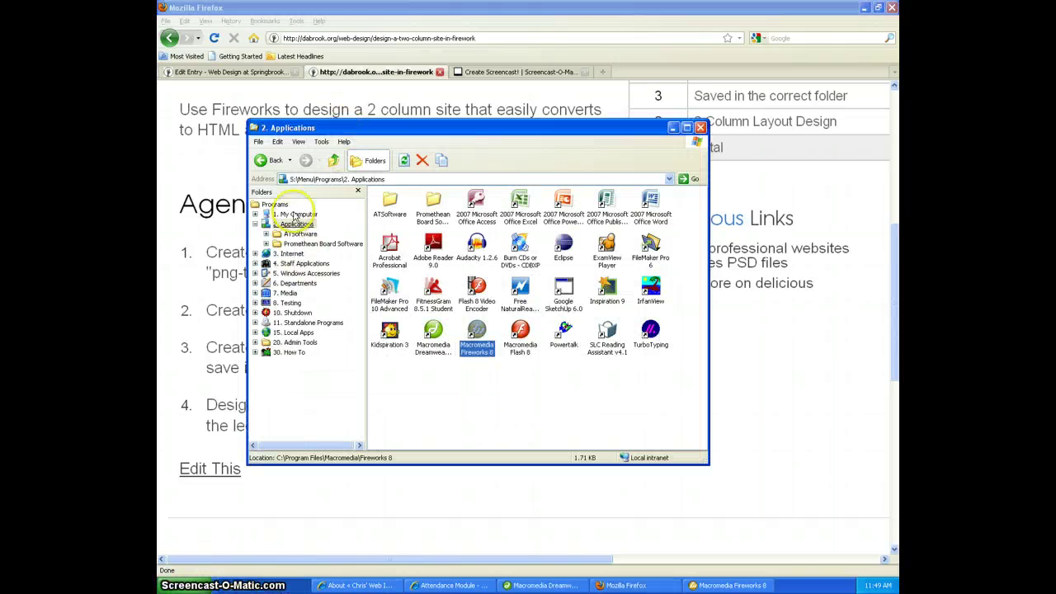
click(296, 214)
double_click(600, 212)
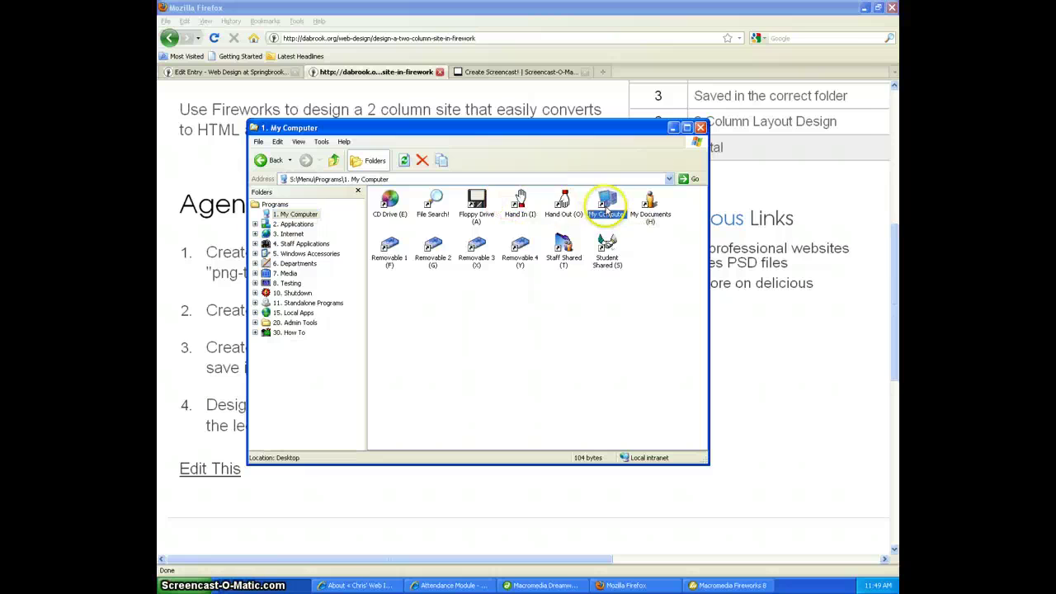
double_click(554, 229)
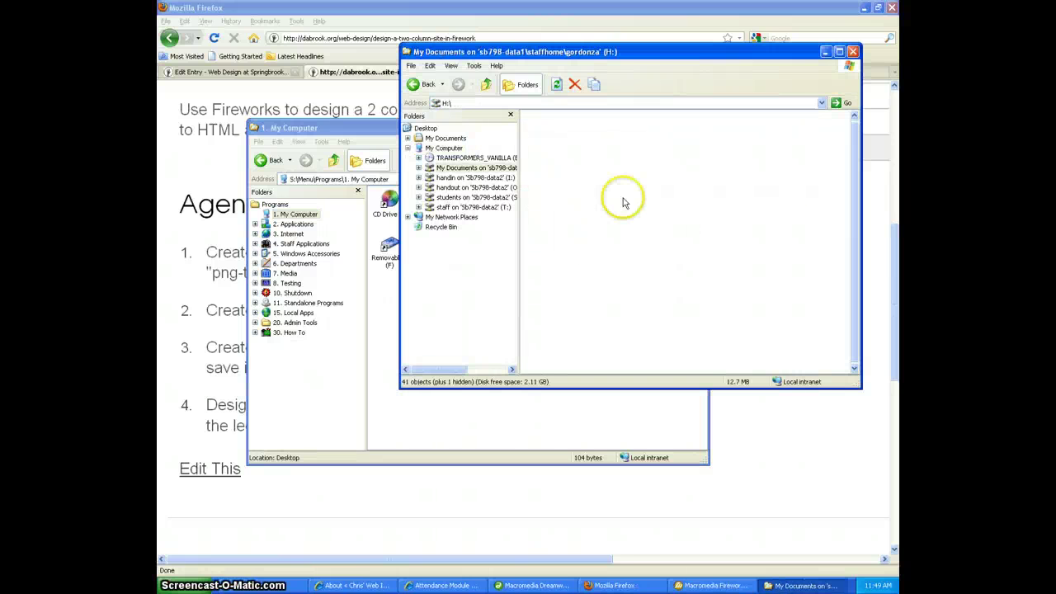
double_click(717, 128)
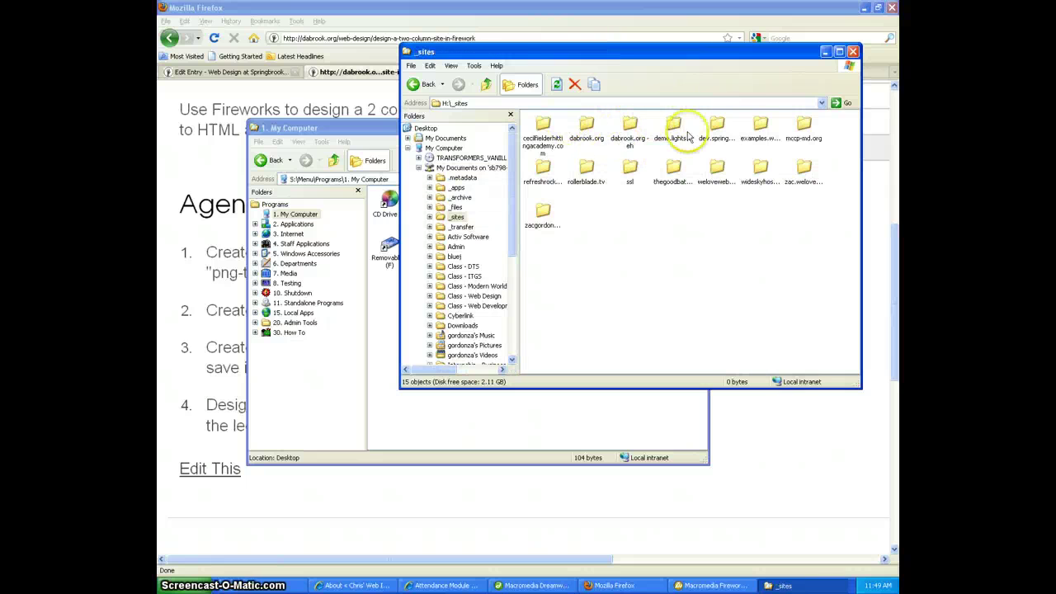
double_click(760, 125)
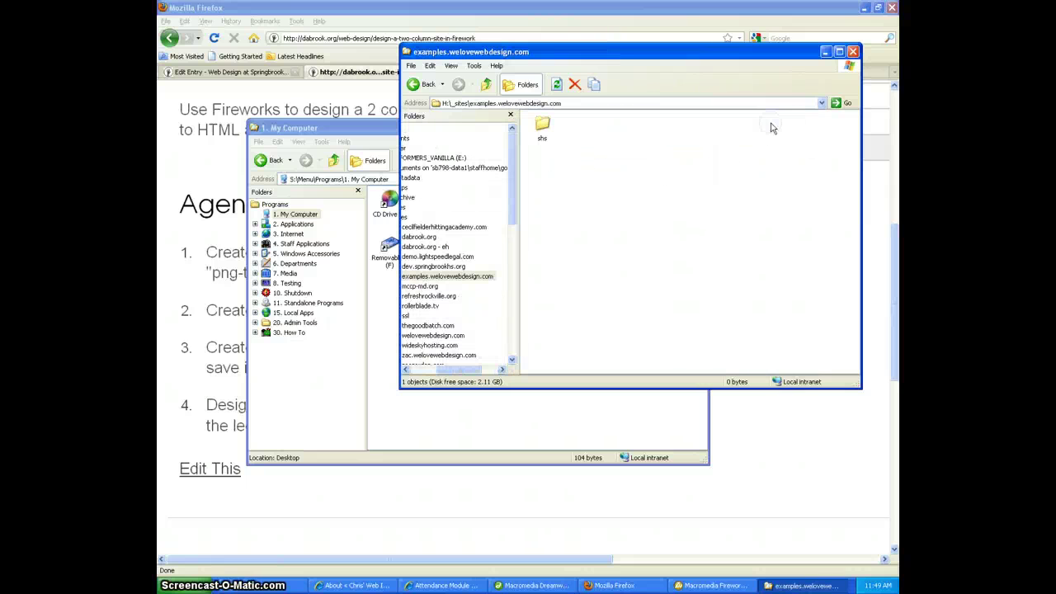
double_click(542, 125)
double_click(544, 124)
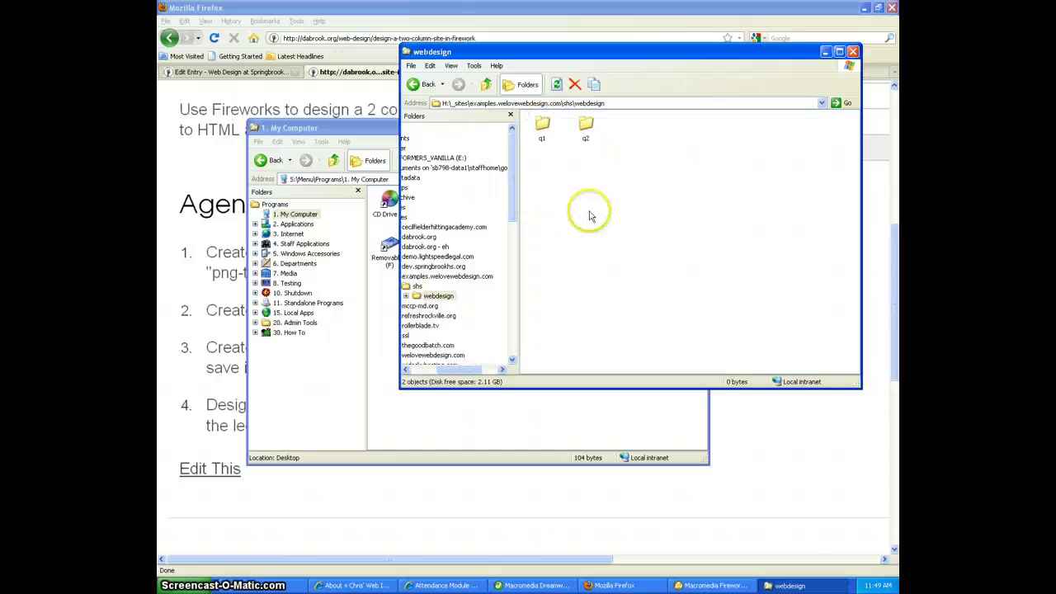
double_click(587, 128)
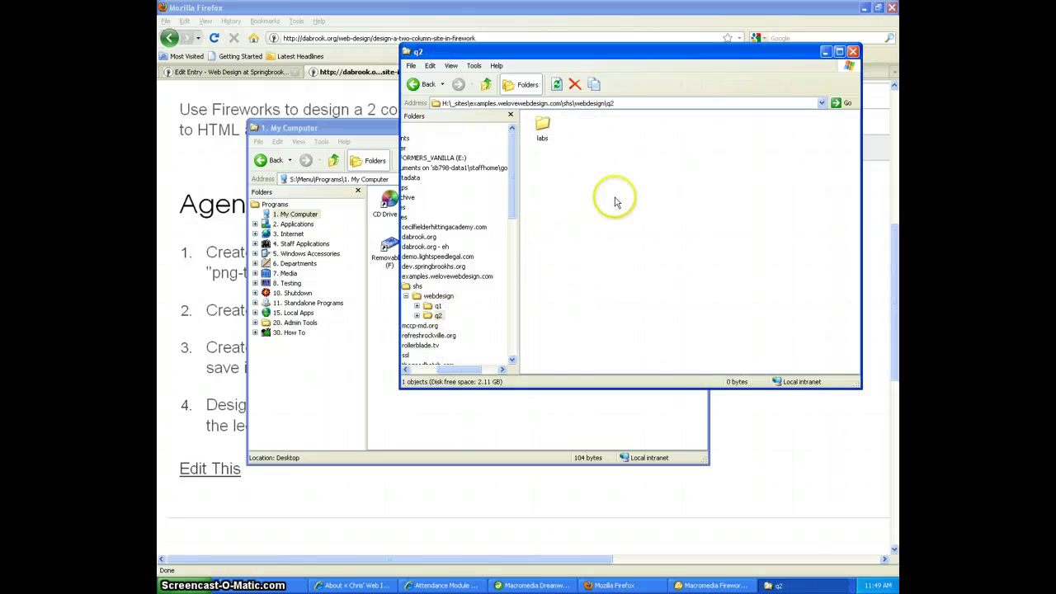
Step: Create a new folder named 'projects' inside q2
right_click(644, 201)
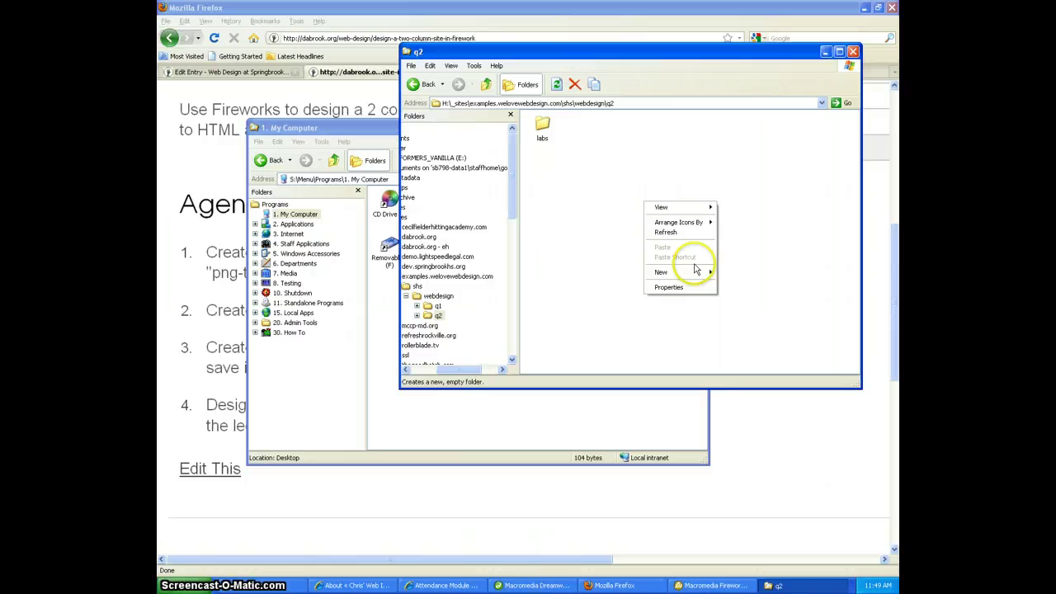
mouse_move(697, 272)
click(731, 271)
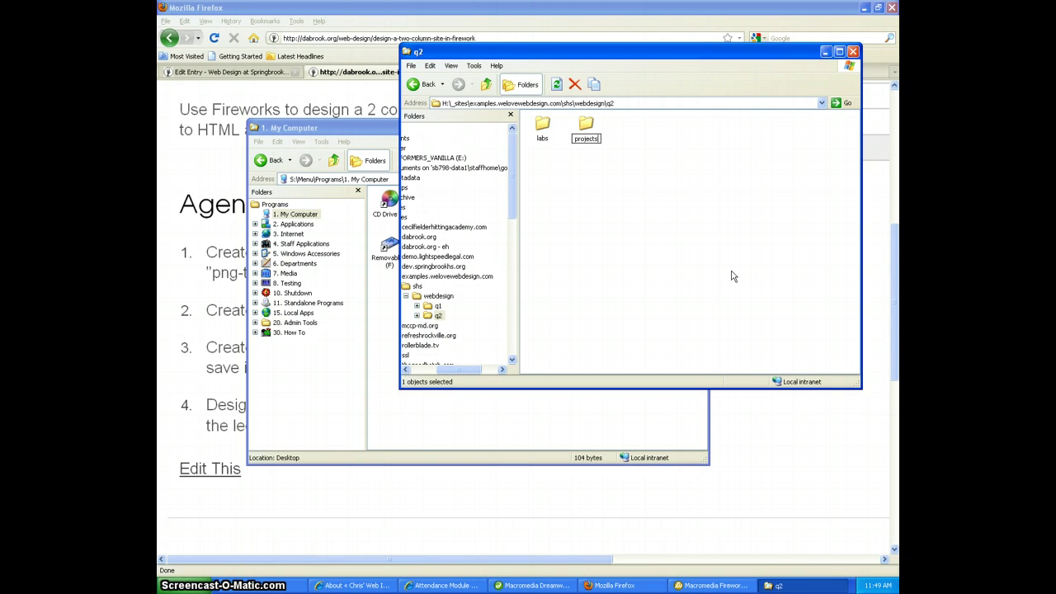
text(projects)
click(614, 165)
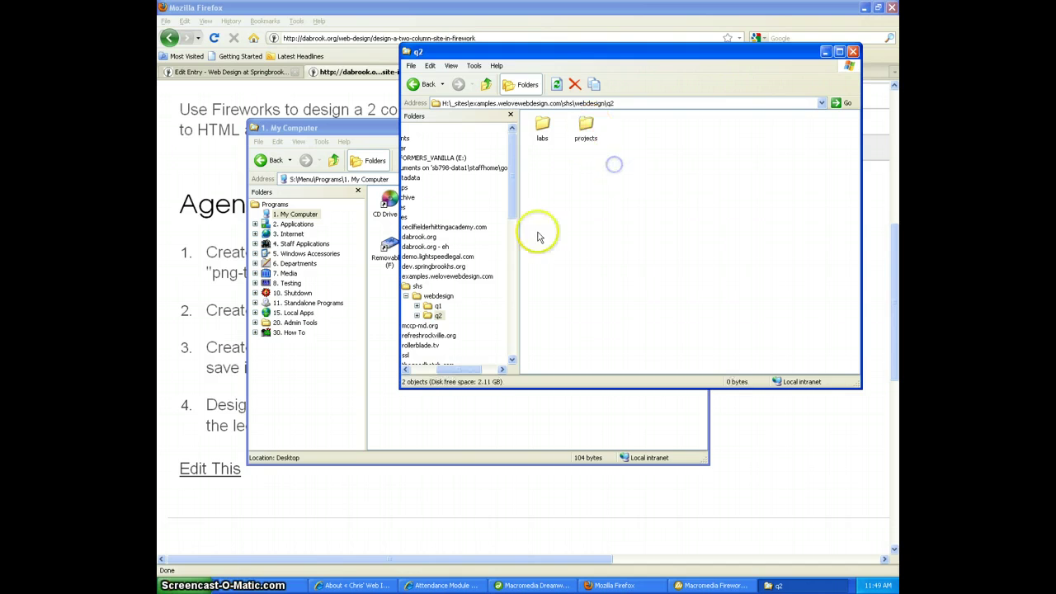
Step: Open projects, create a 'png-to-html' folder inside it, and return to Firefox
click(417, 316)
scroll(447, 311, down, 1)
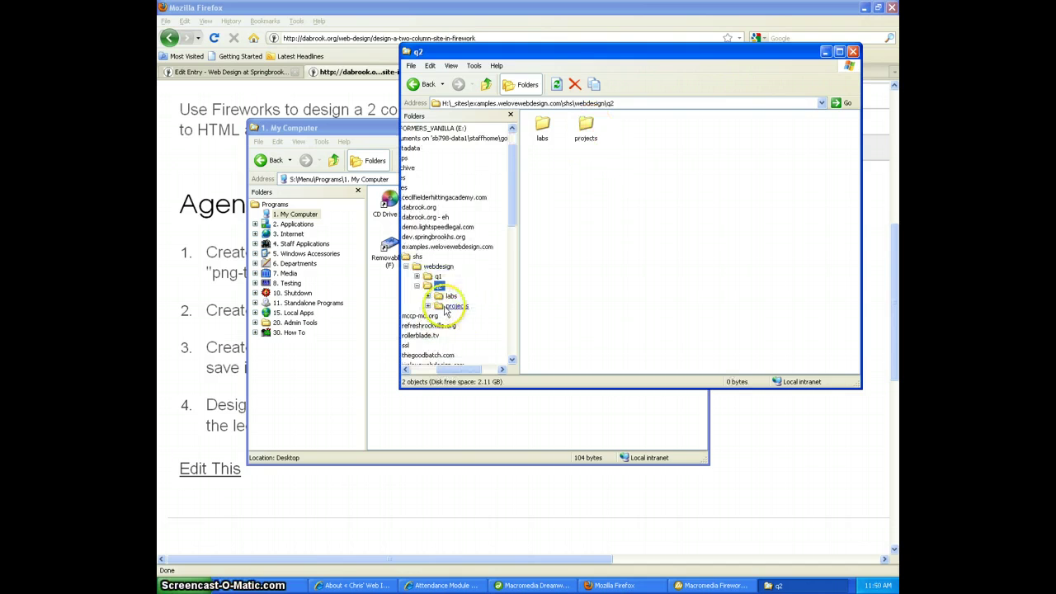
click(450, 307)
right_click(559, 207)
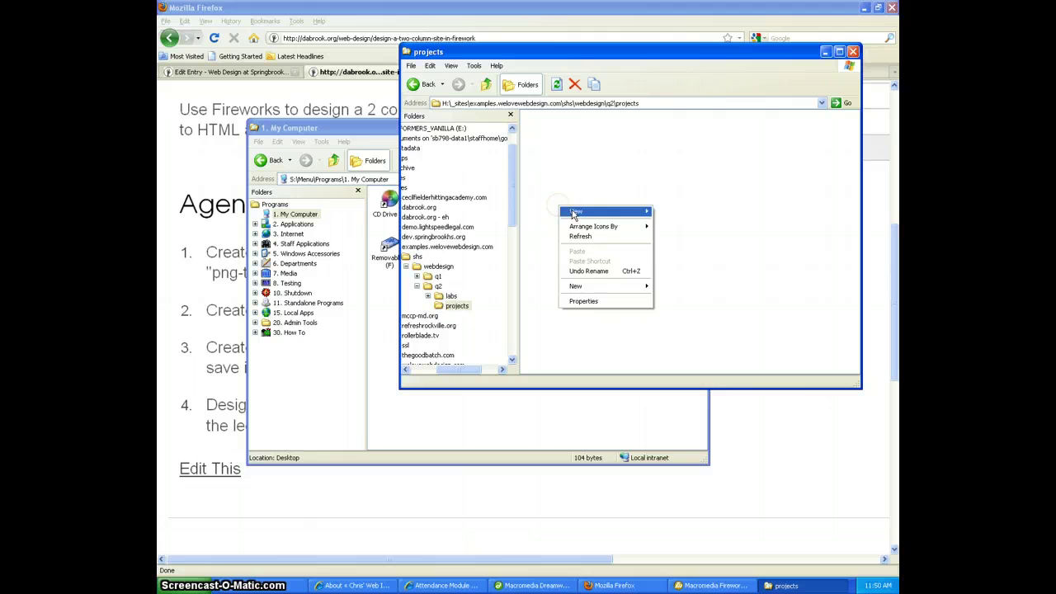
mouse_move(628, 286)
click(664, 288)
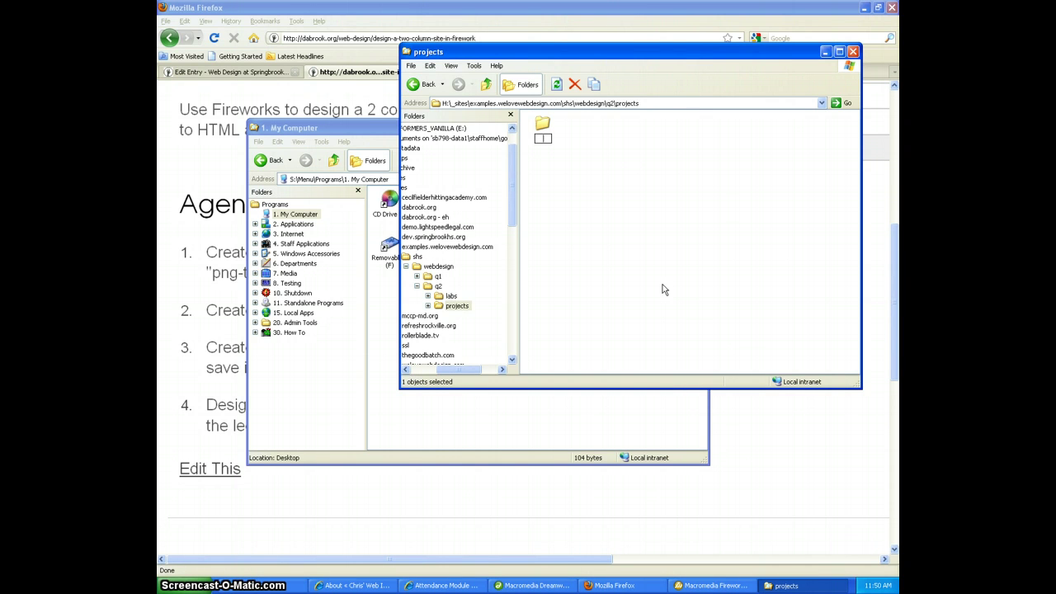
text(png-to-html)
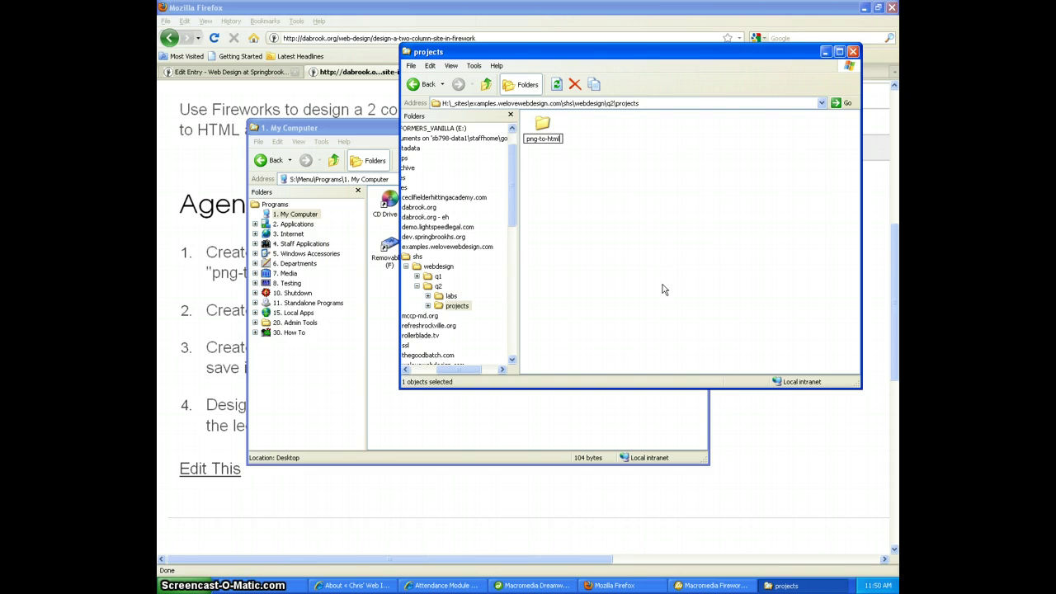
key(Return)
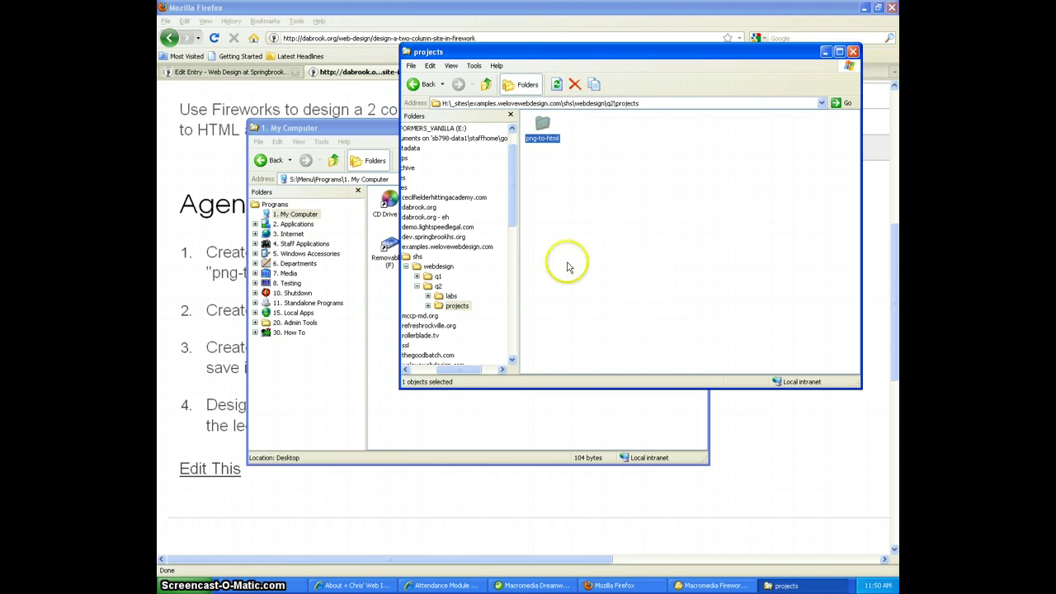
click(599, 184)
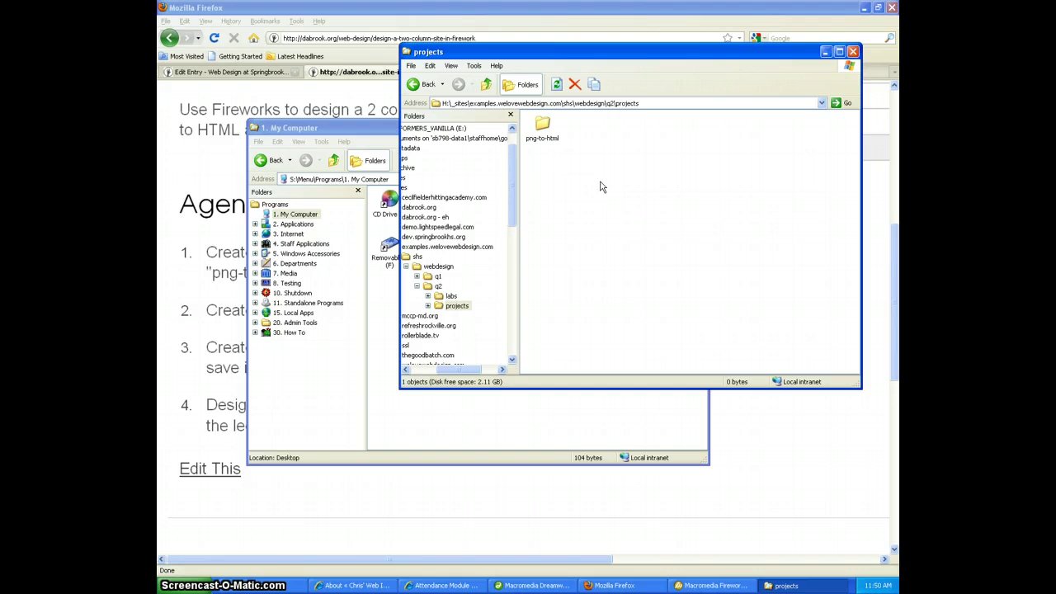
click(198, 285)
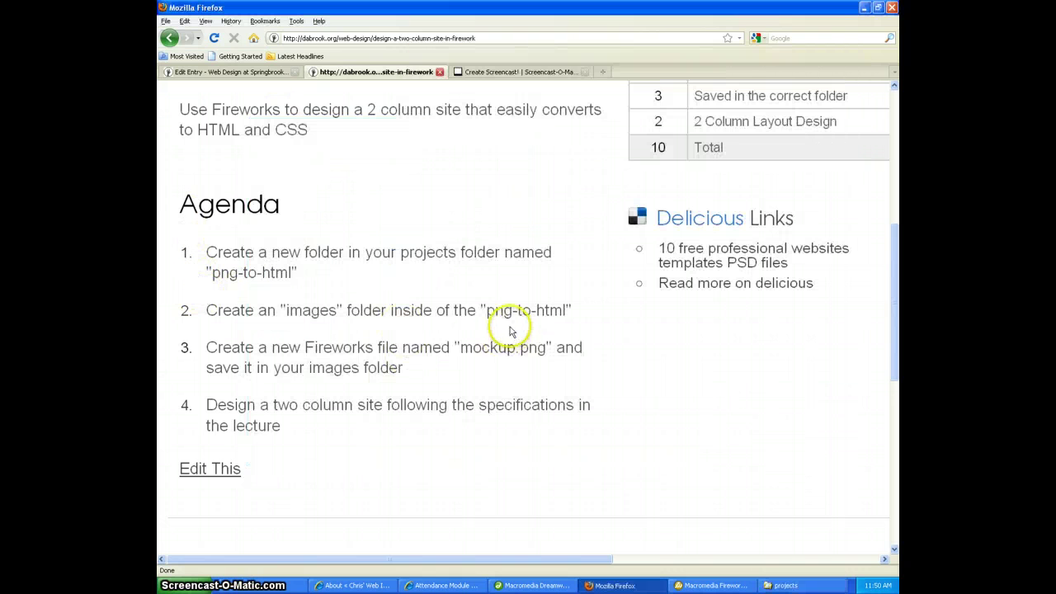
Step: Select 'mockup', 'png-to-html' and 'images' in the agenda, then return to the Explorer projects window
double_click(489, 348)
click(533, 360)
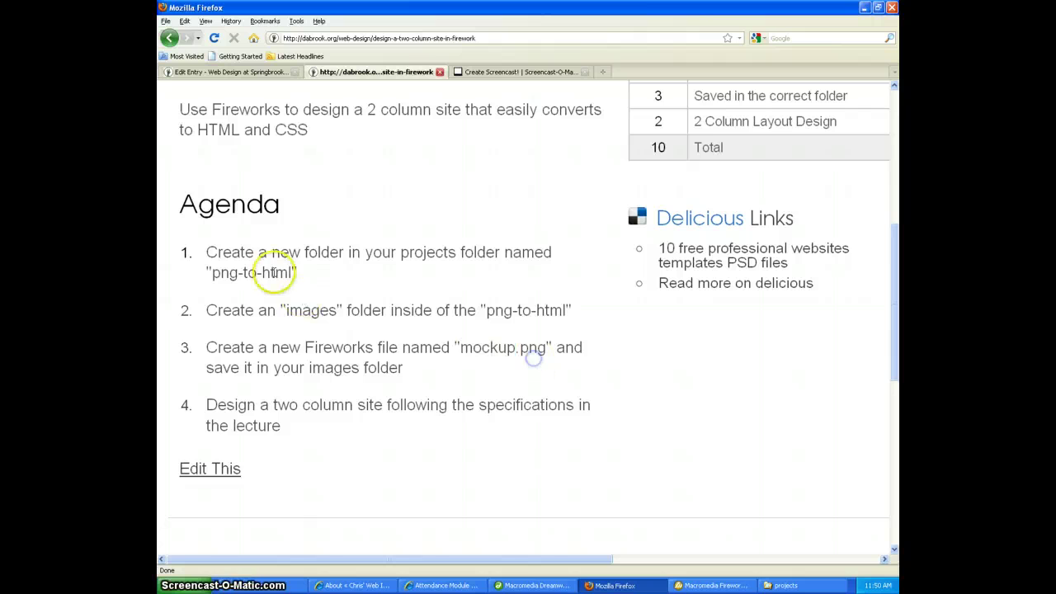
drag(291, 273, 211, 273)
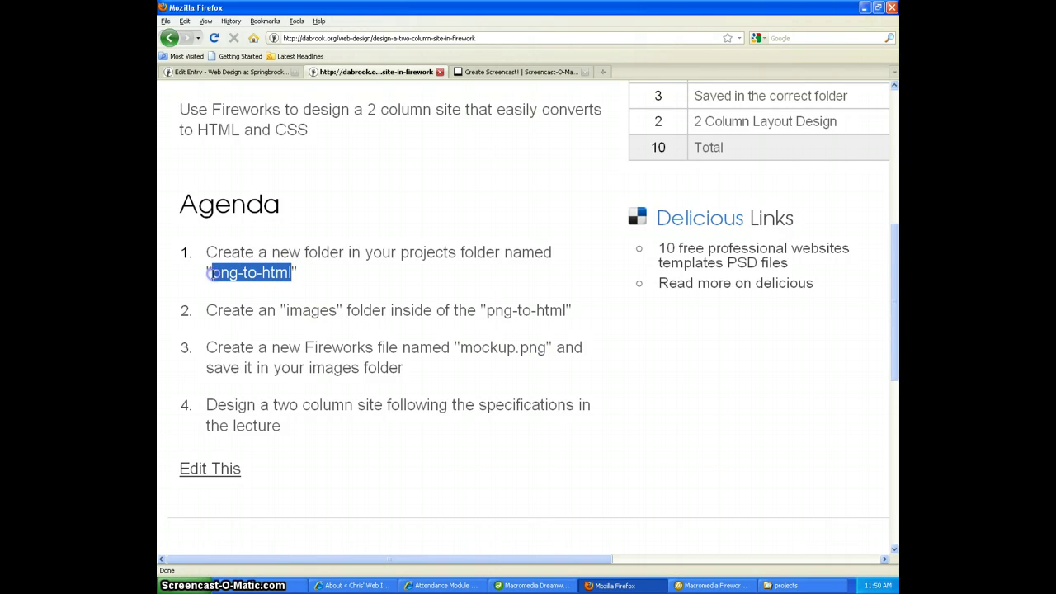
click(297, 312)
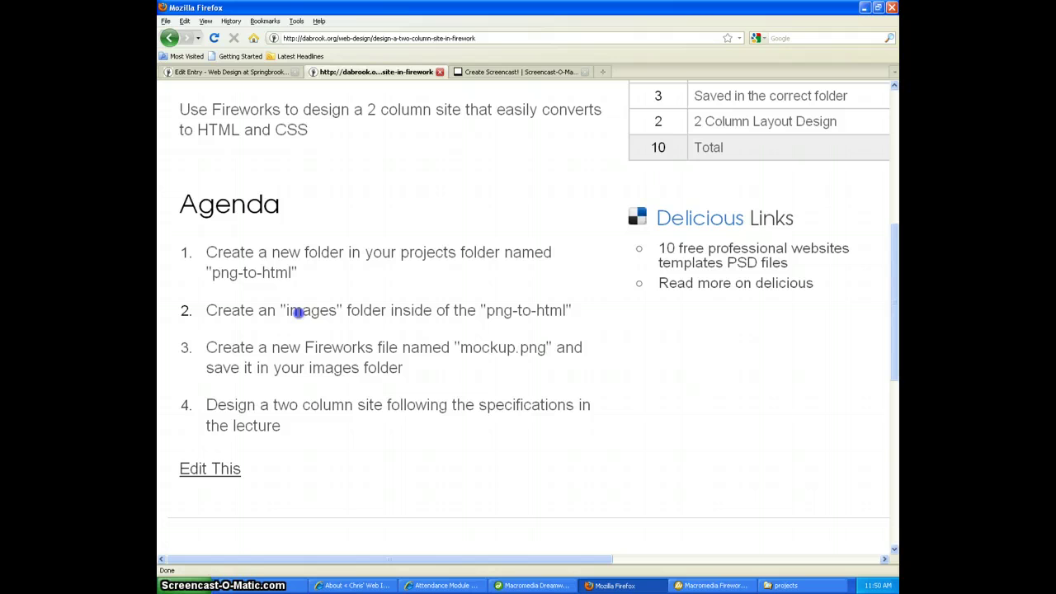
double_click(297, 312)
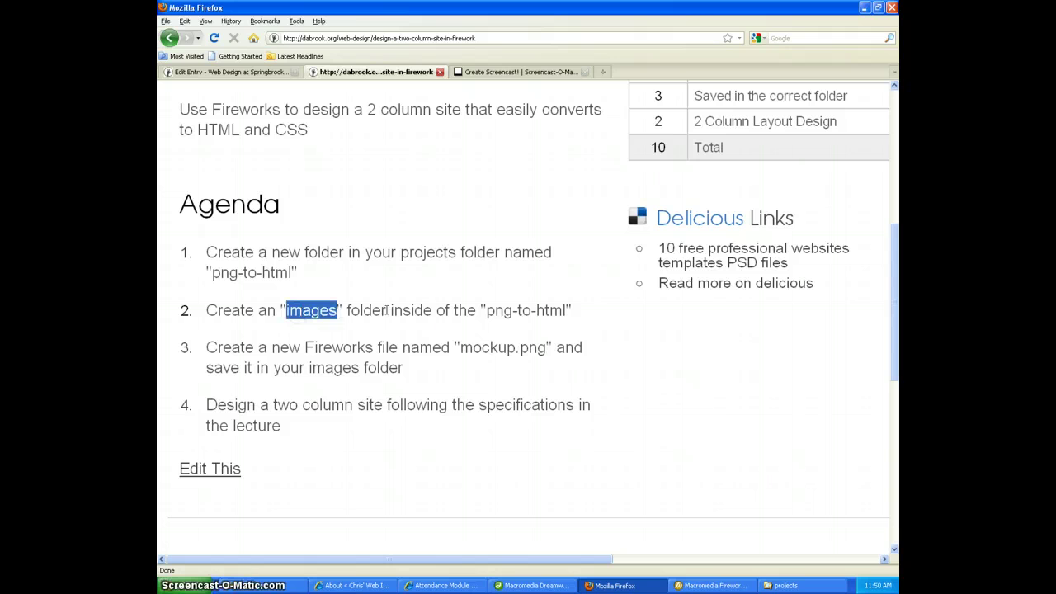
click(535, 310)
key(alt+Tab)
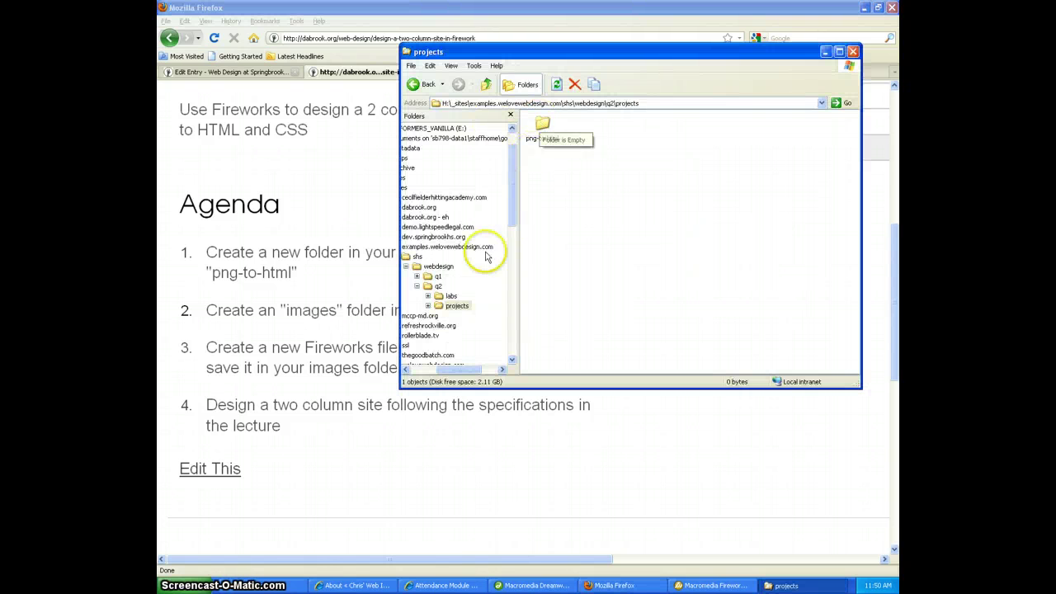
Step: Create an 'images' folder inside png-to-html, minimize Explorer, and select mockup.png in the agenda
double_click(456, 306)
click(472, 315)
right_click(618, 196)
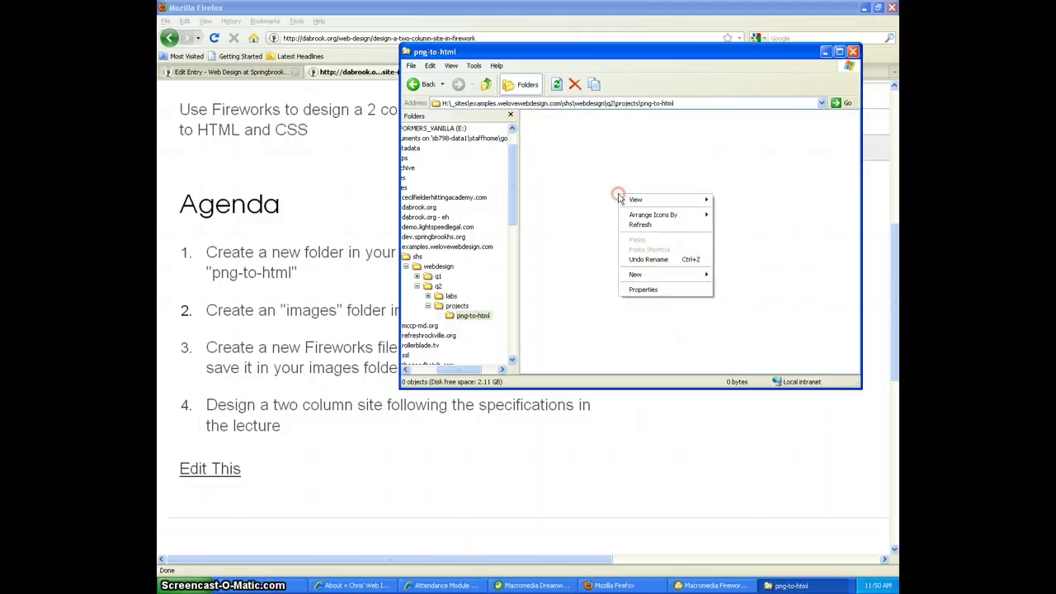
click(726, 277)
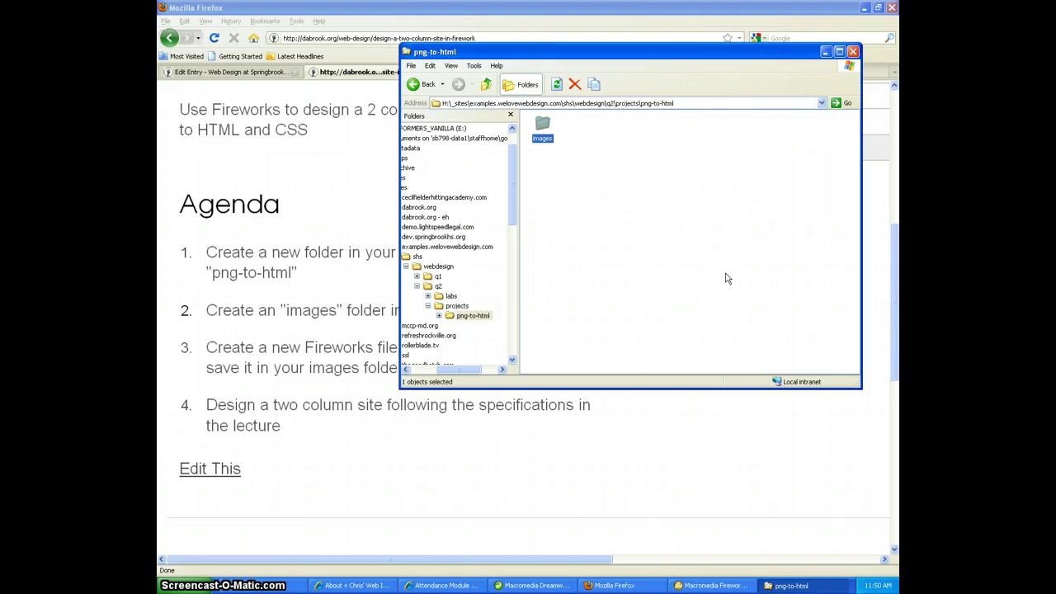
click(474, 316)
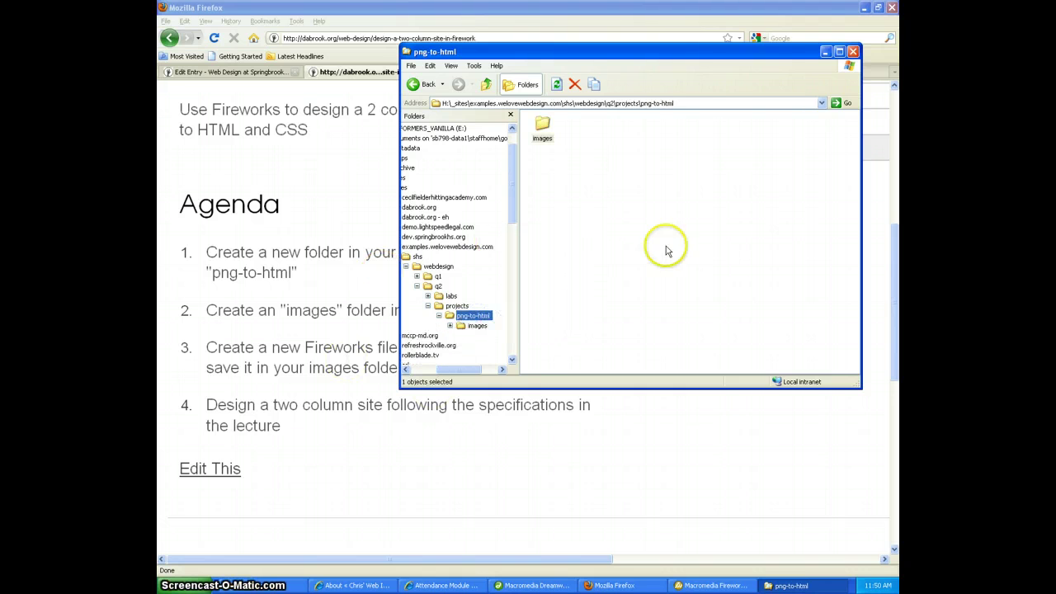
click(827, 52)
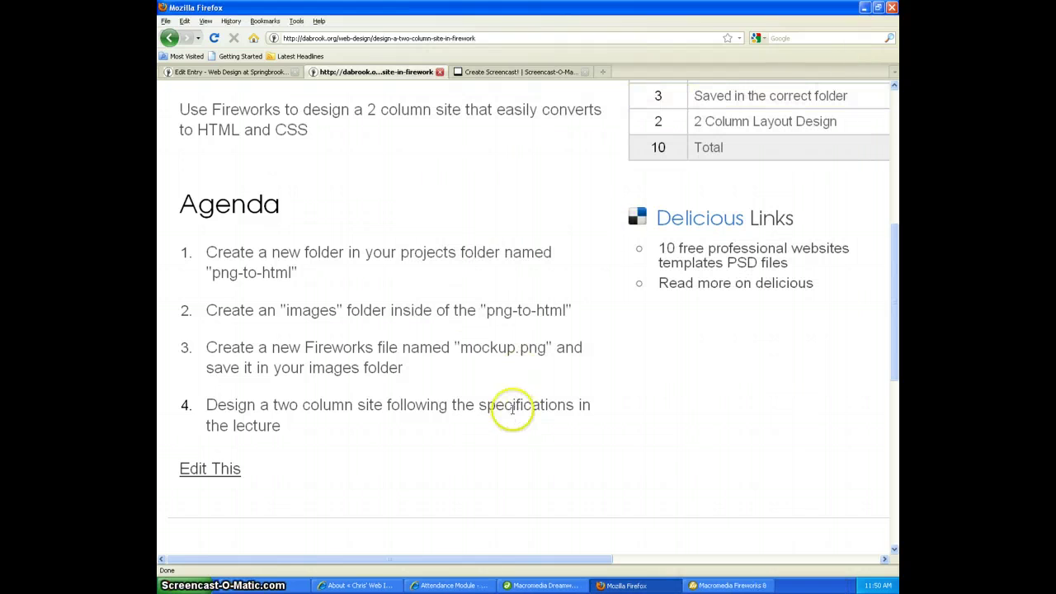
drag(459, 348, 549, 348)
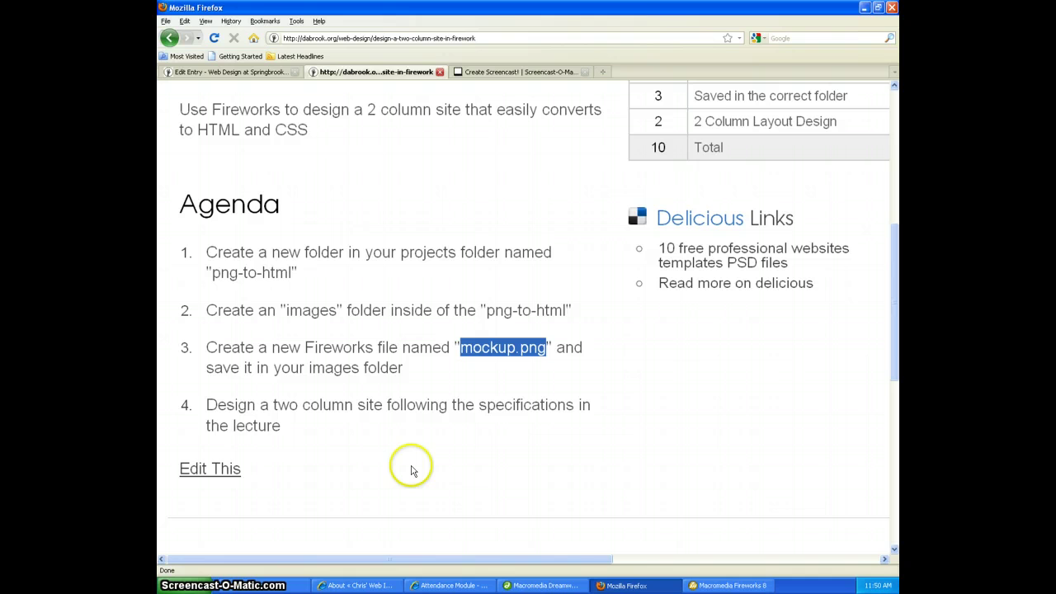
Step: Create a new white 1080 × 800 Fireworks document at 150 pixels/inch
click(733, 585)
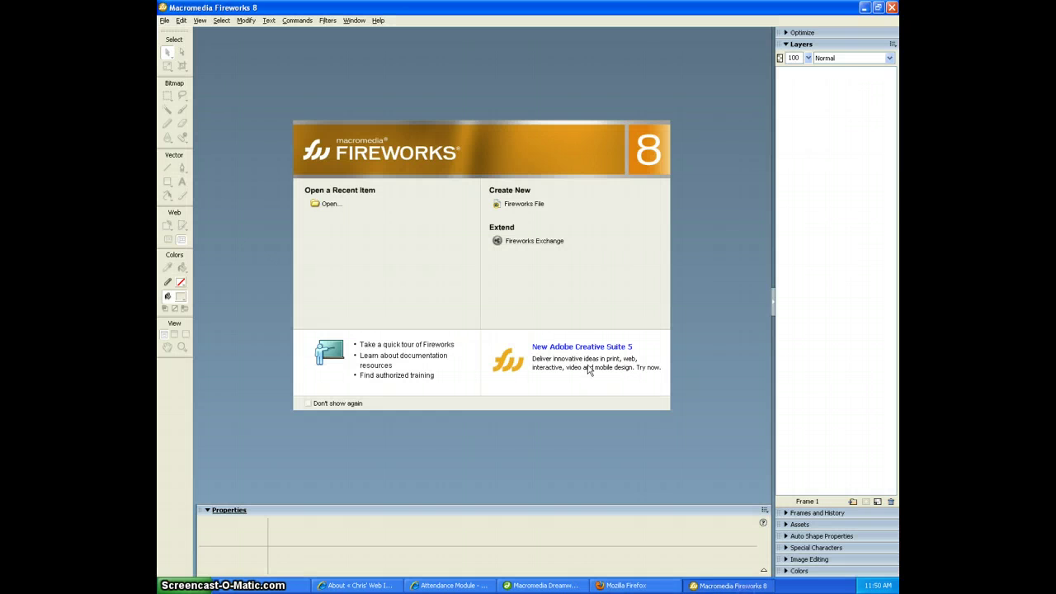
click(164, 19)
click(177, 33)
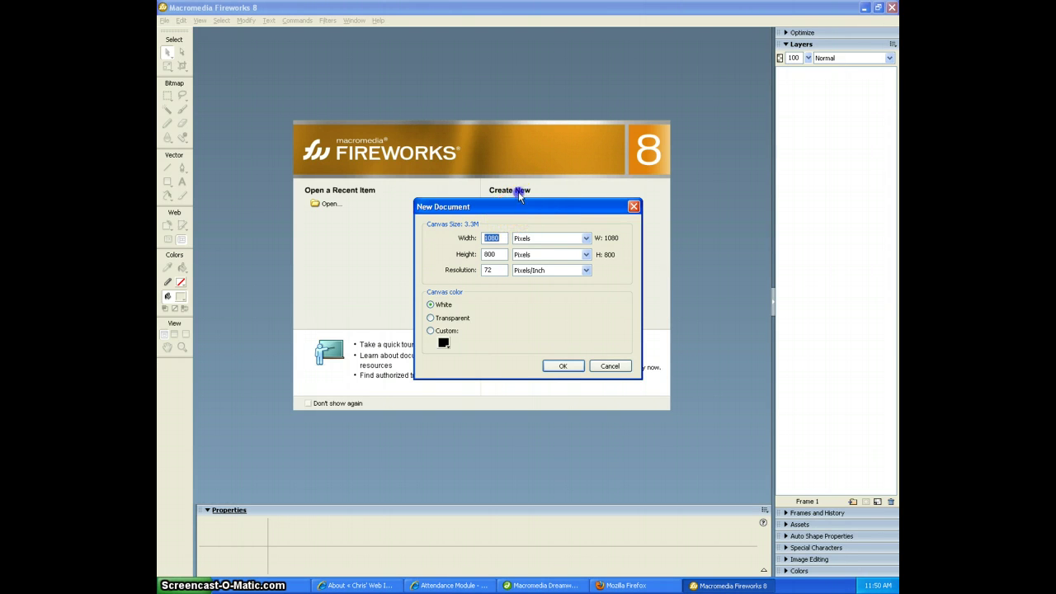
drag(518, 207, 510, 186)
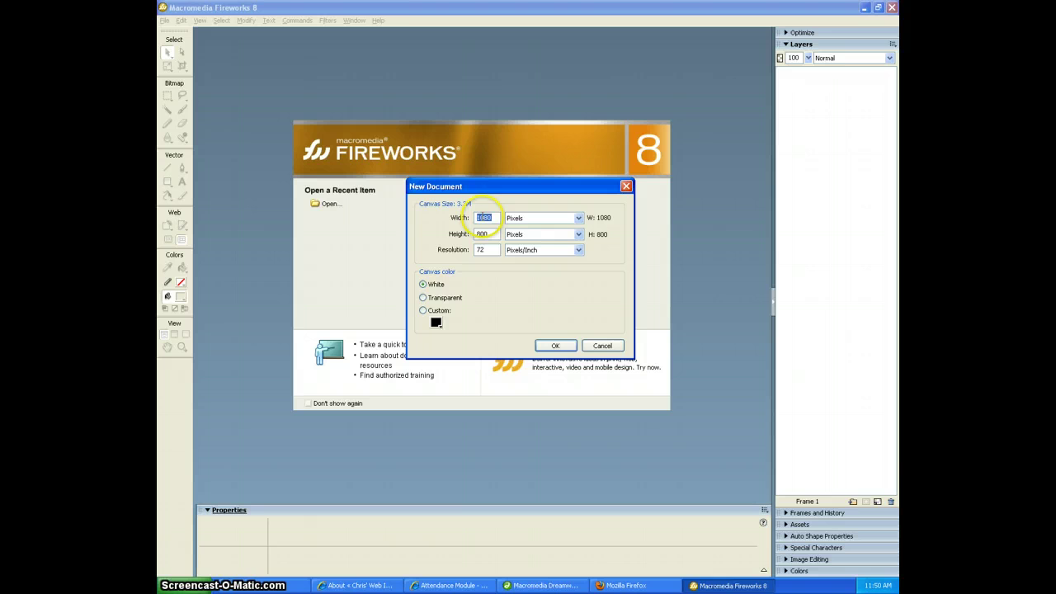
click(489, 252)
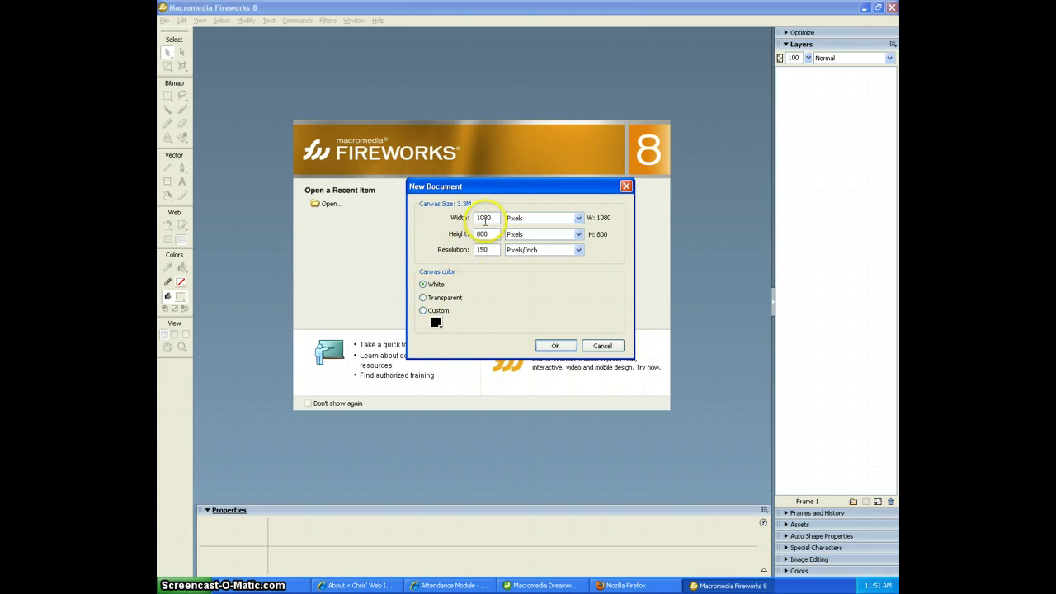
click(555, 346)
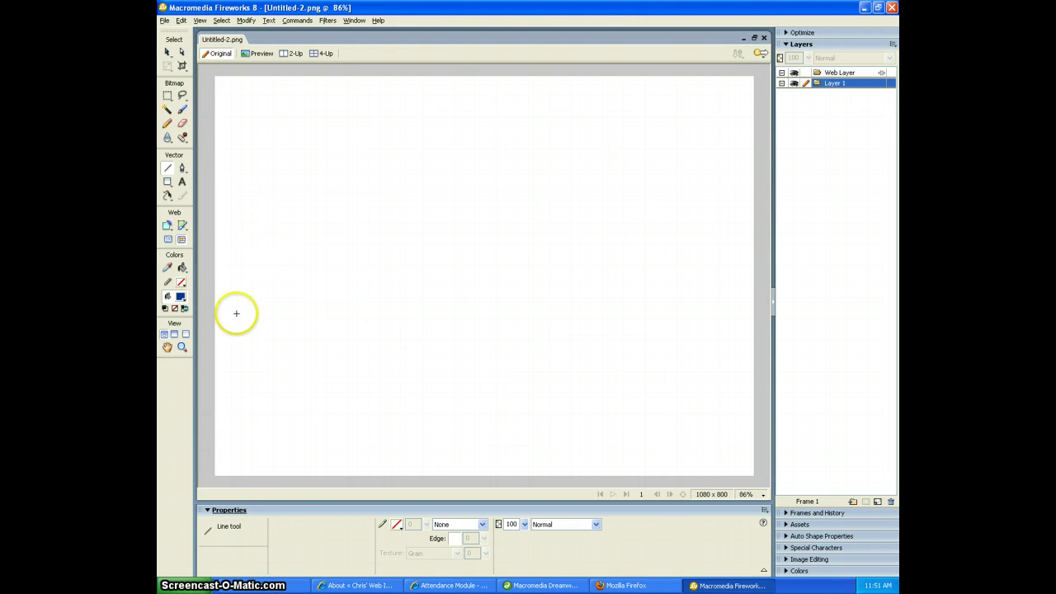
Step: Draw a large light teal rectangle across the canvas
click(169, 183)
click(216, 193)
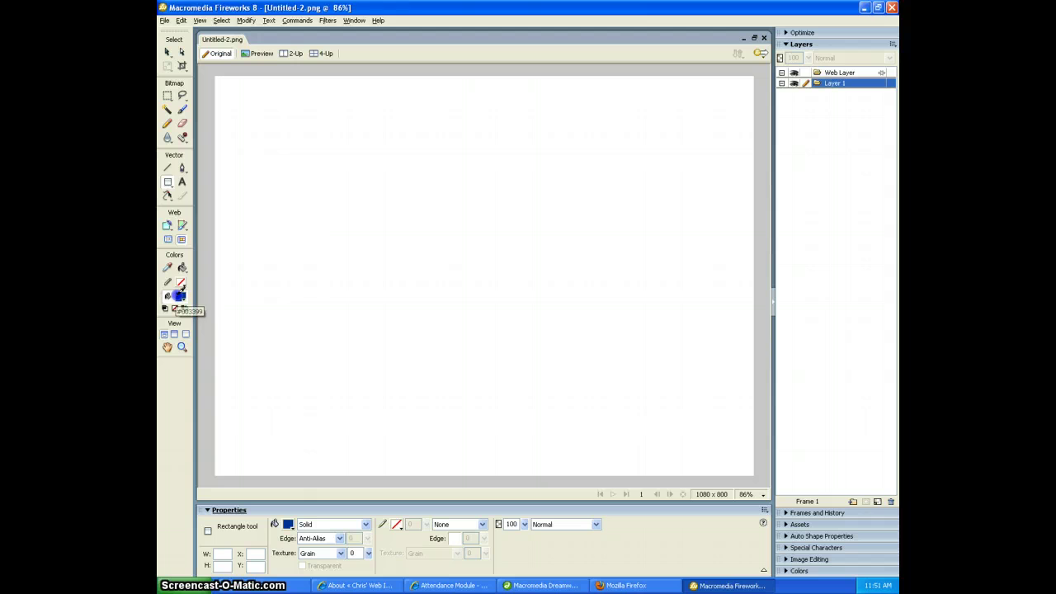
click(179, 298)
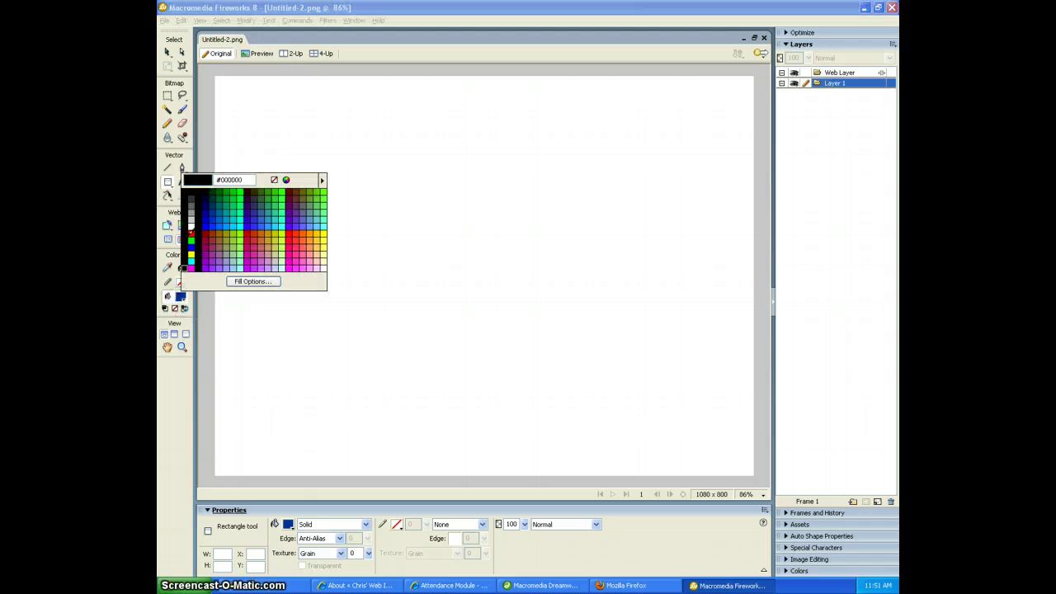
click(234, 261)
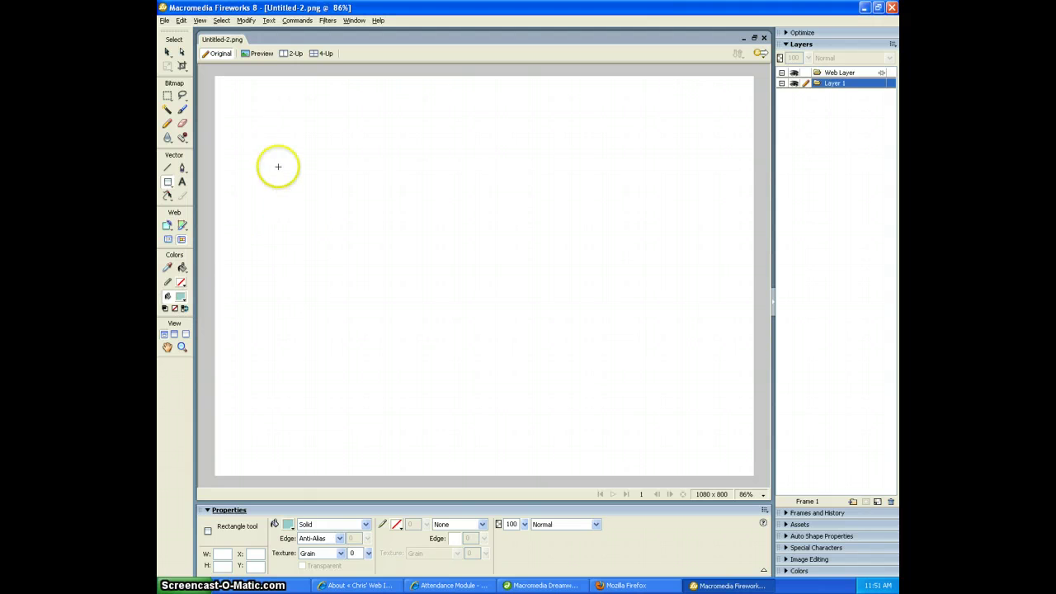
drag(246, 100, 727, 460)
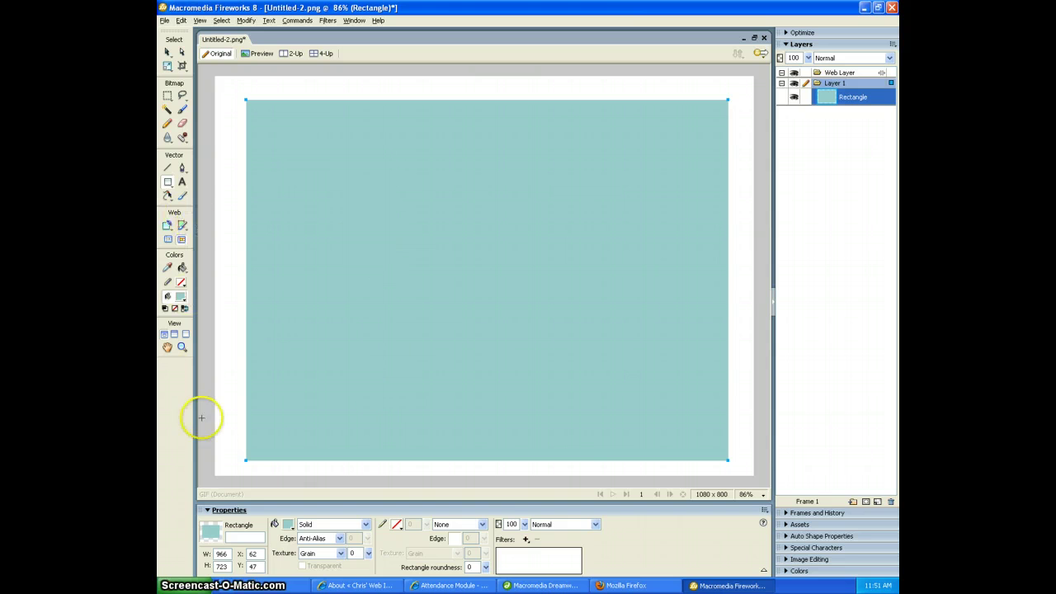
Step: Set the rectangle's size to 960 × 800 pixels
click(223, 553)
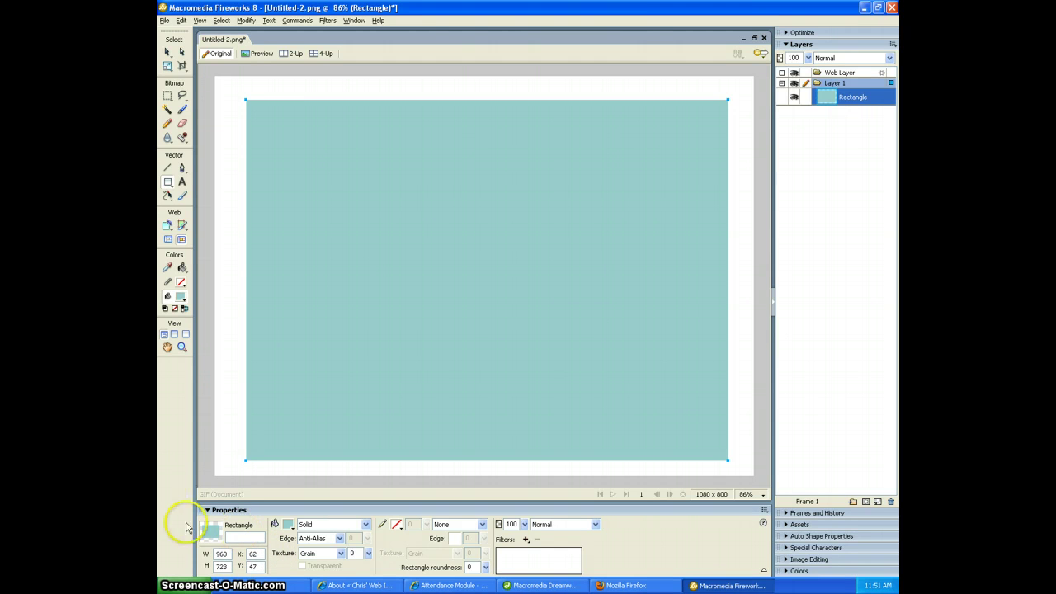
key(Tab)
text(80)
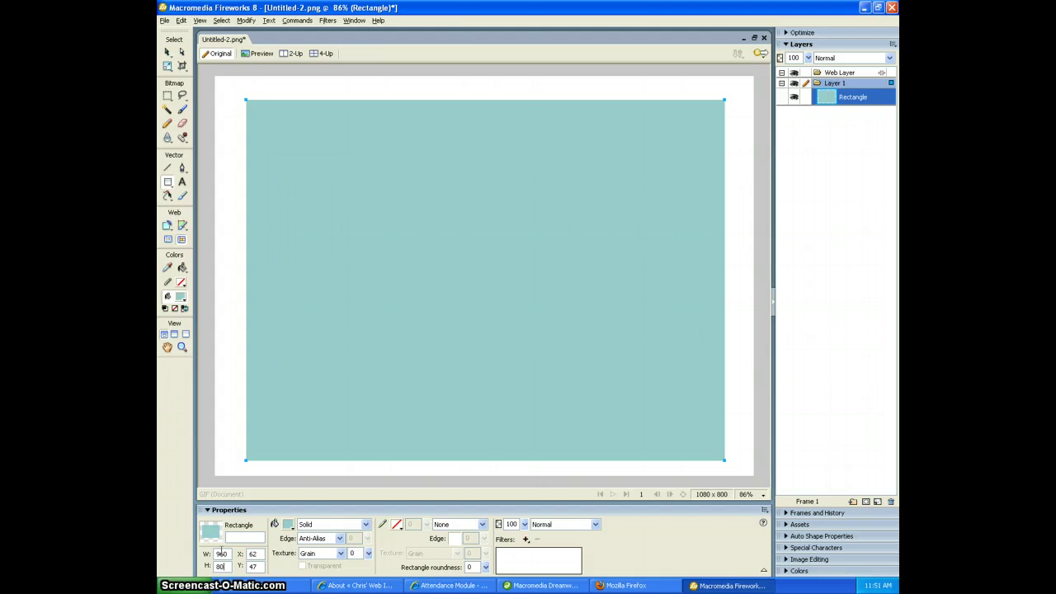
text(0)
click(257, 553)
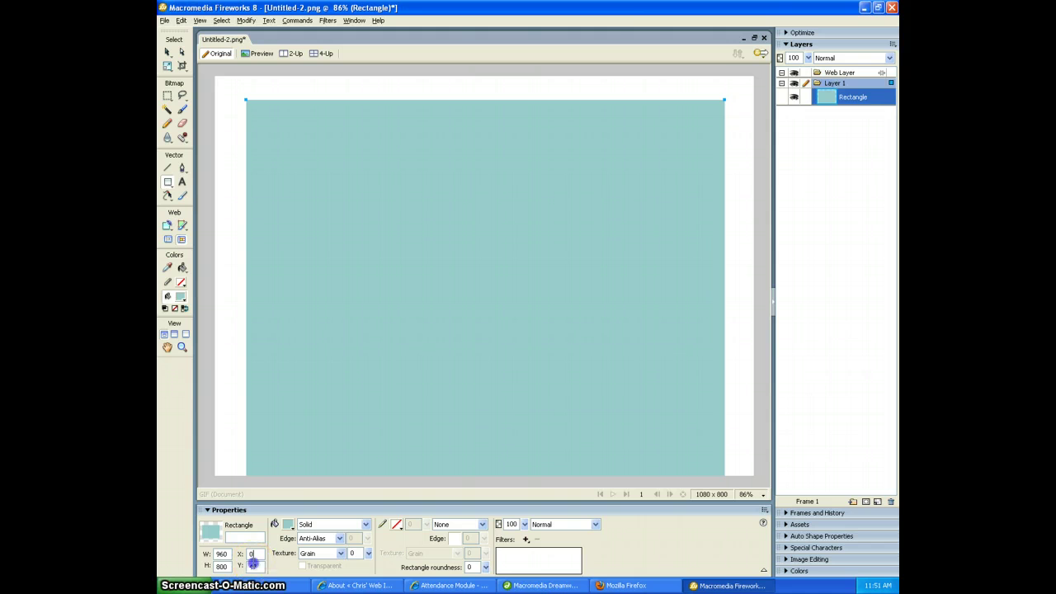
Step: Position the rectangle at X 60, Y 0 so it is centred horizontally
click(253, 564)
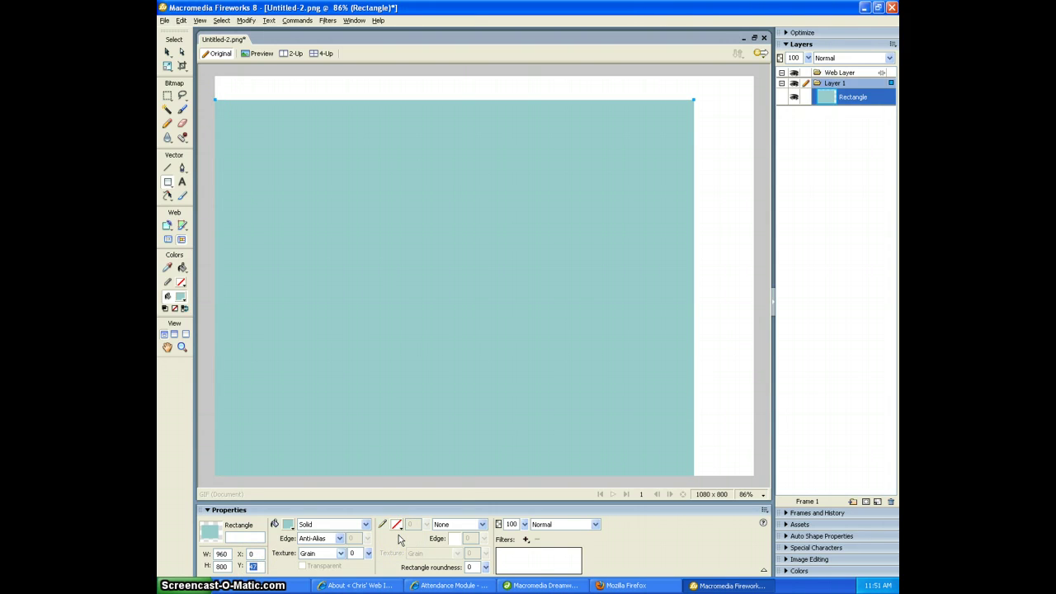
key(Return)
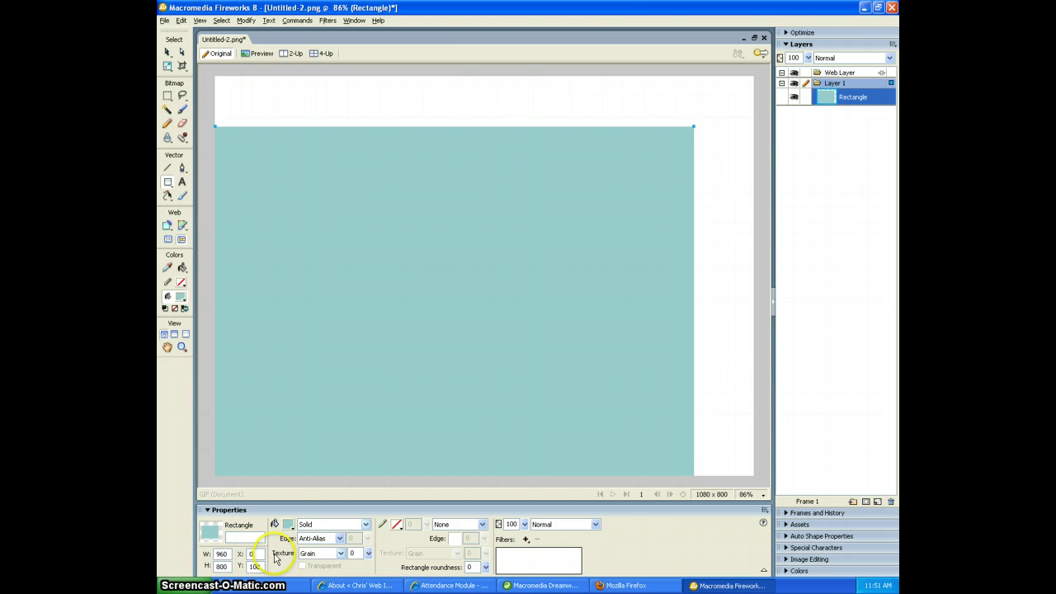
click(254, 565)
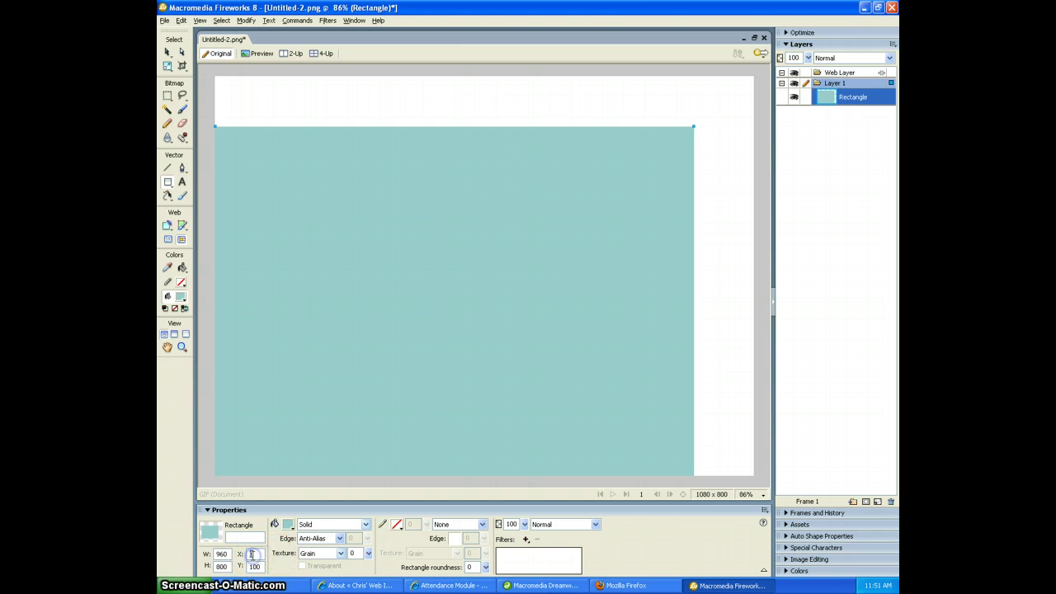
click(253, 555)
text(100)
click(253, 566)
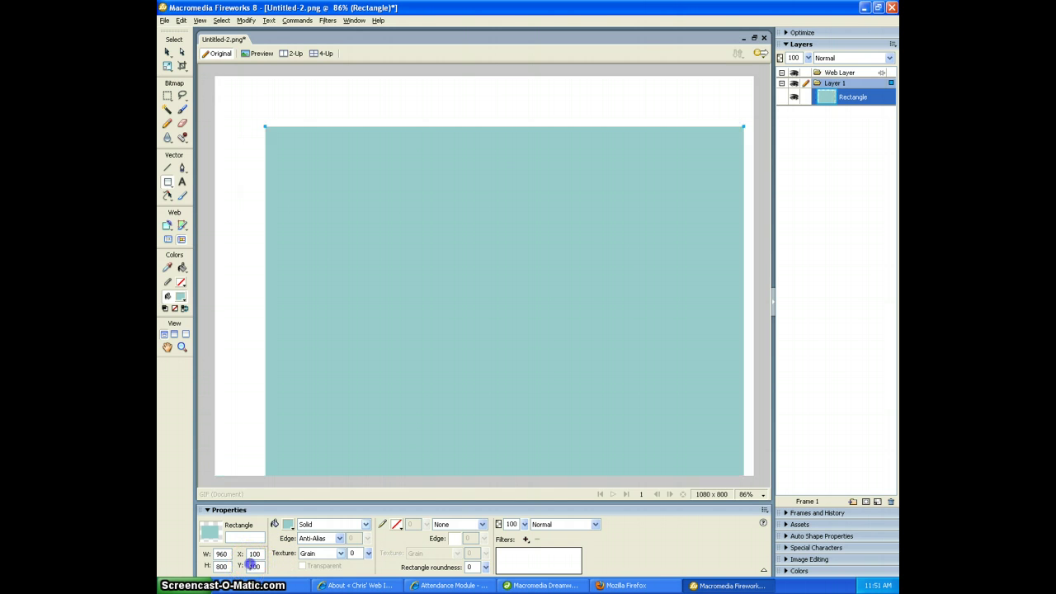
key(Return)
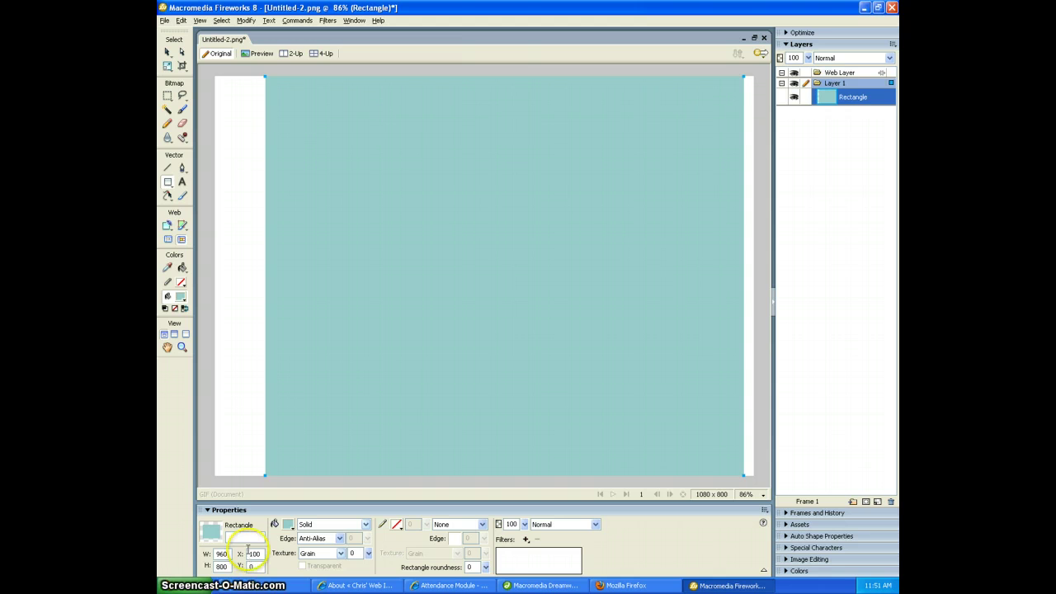
click(255, 554)
text(6)
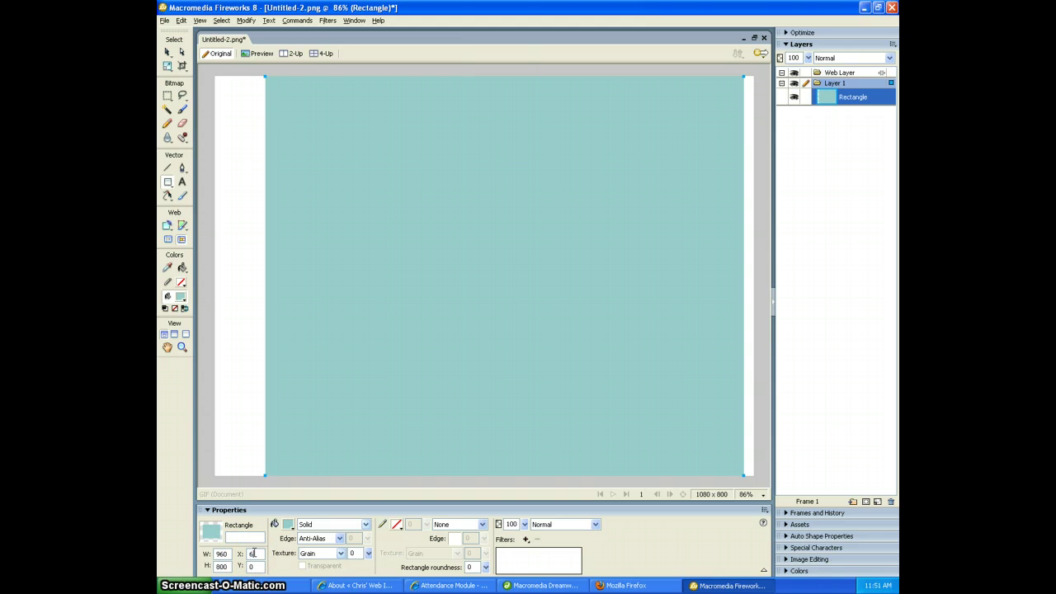
text(0)
key(Return)
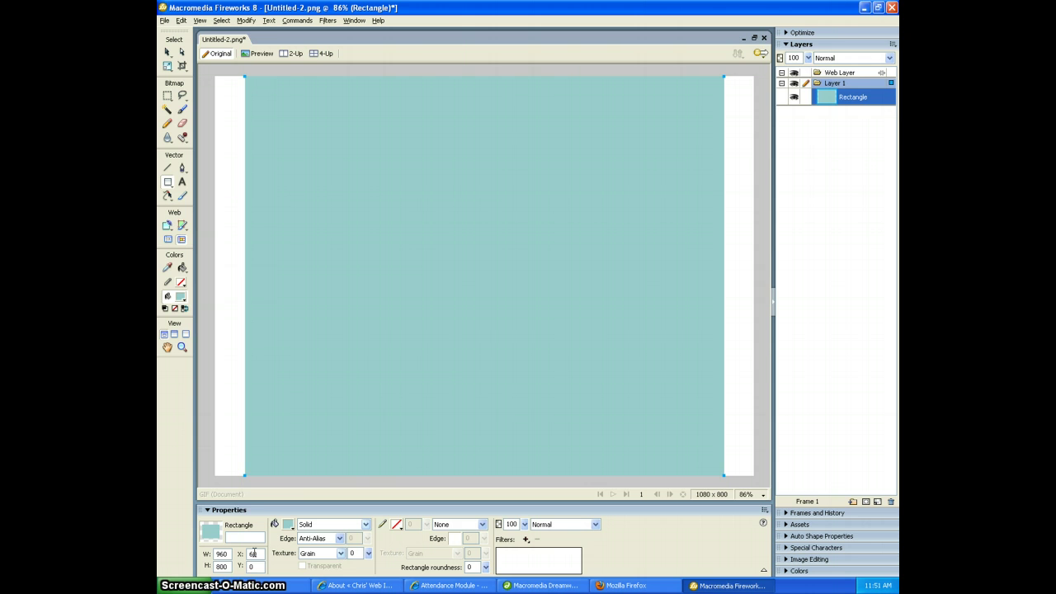
click(240, 529)
double_click(221, 554)
click(253, 554)
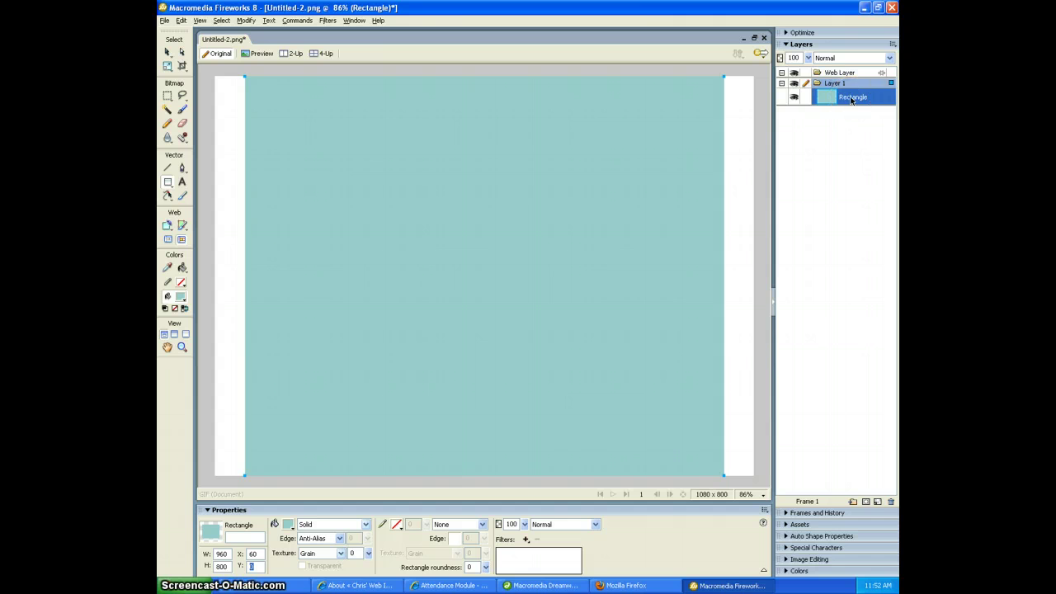
Step: Name the teal background rectangle 'wrapper' in the Layers panel
double_click(851, 97)
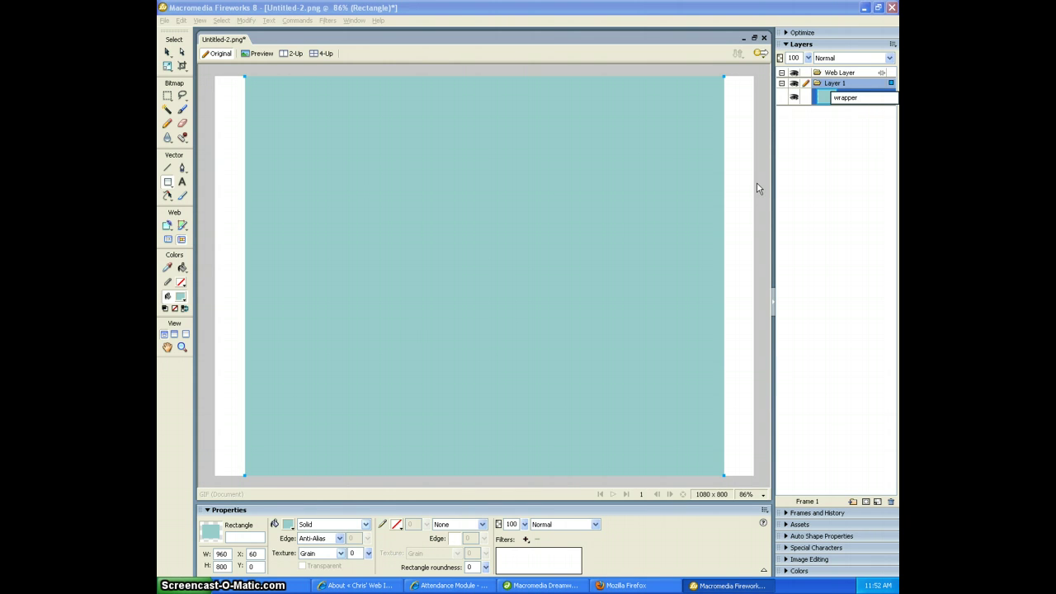
key(Return)
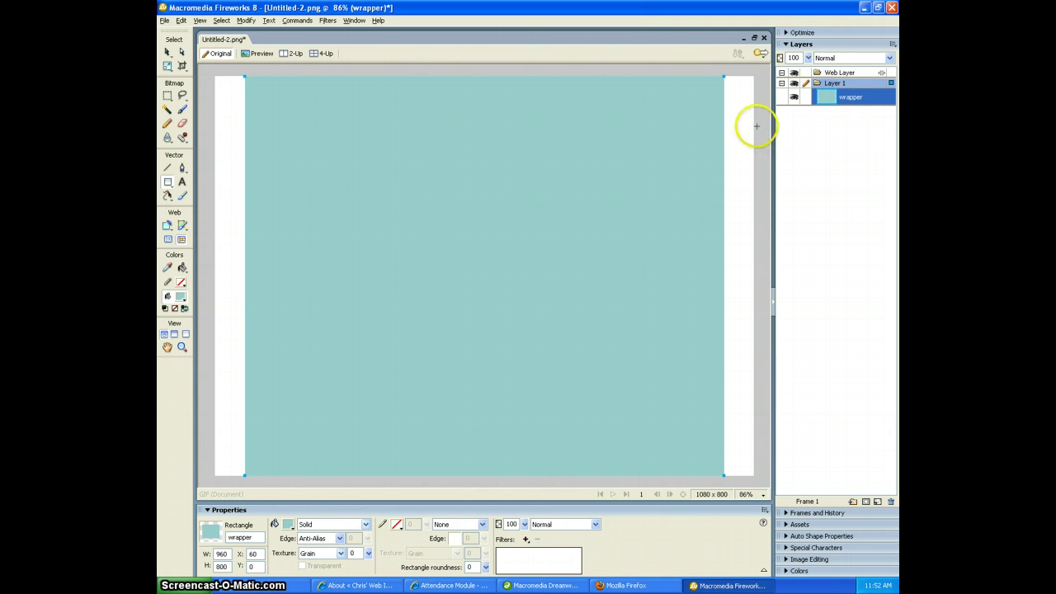
double_click(855, 98)
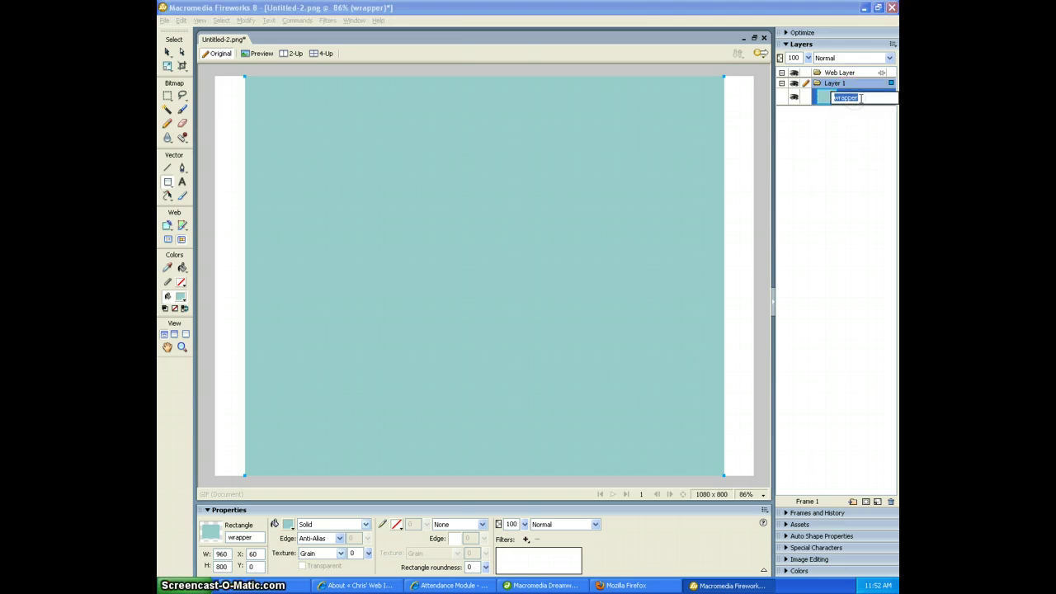
click(864, 98)
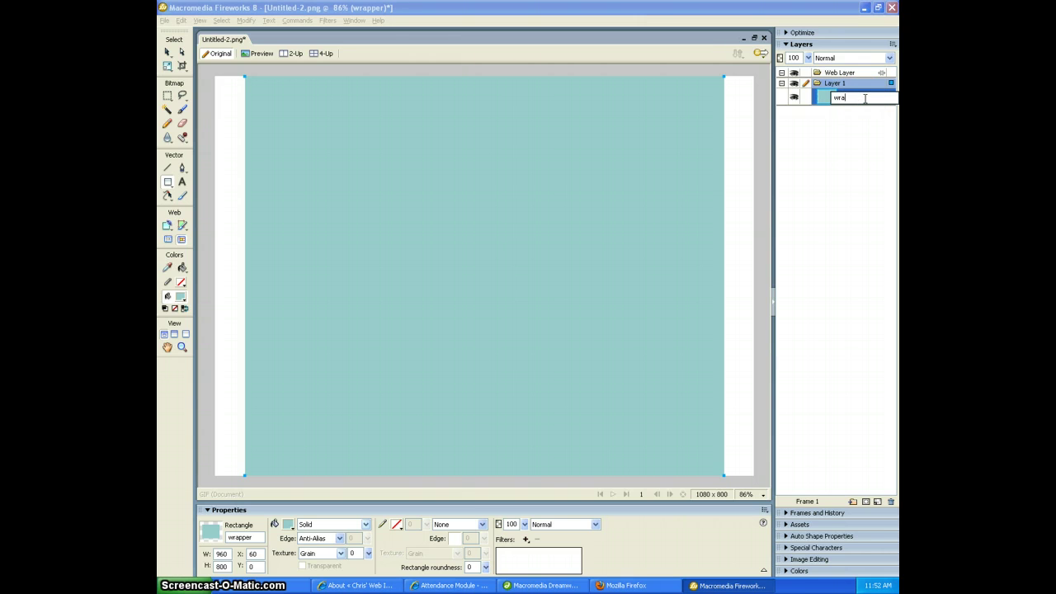
key(Return)
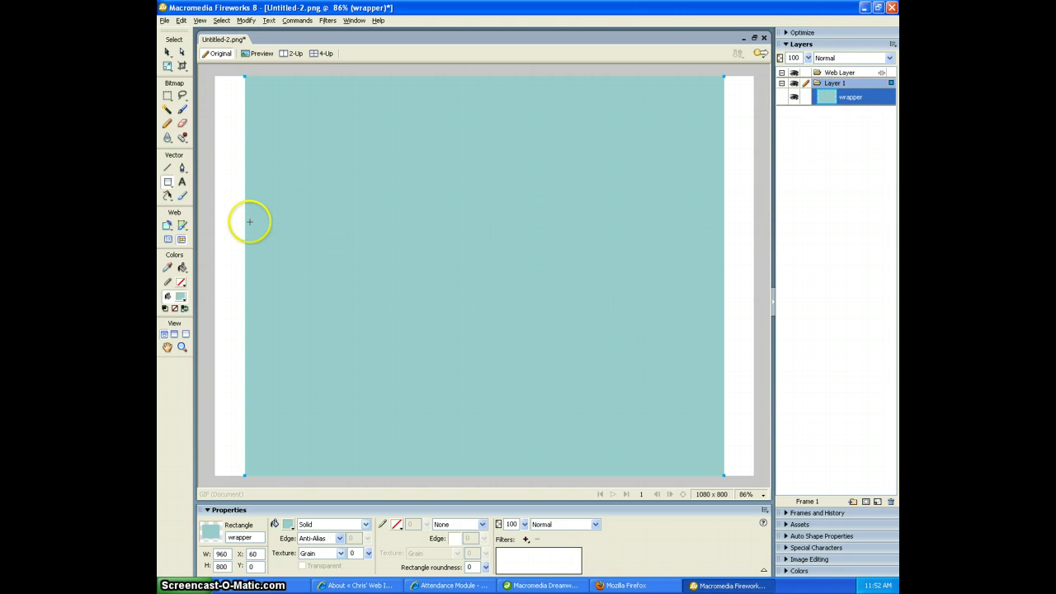
Step: Select the Rectangle tool, briefly recolour the wrapper green, then undo it back to teal
click(168, 181)
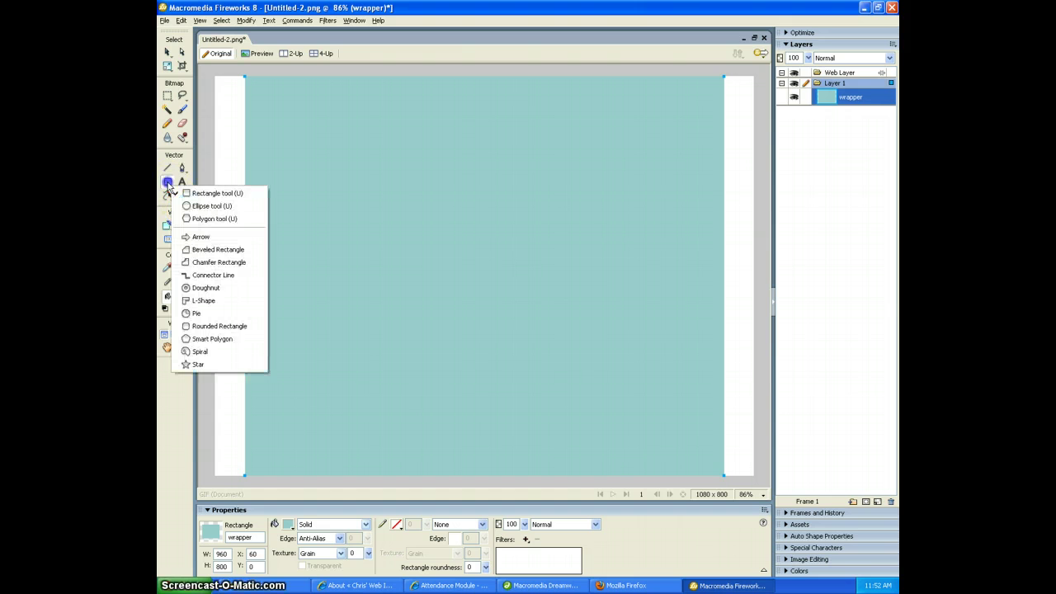
click(184, 197)
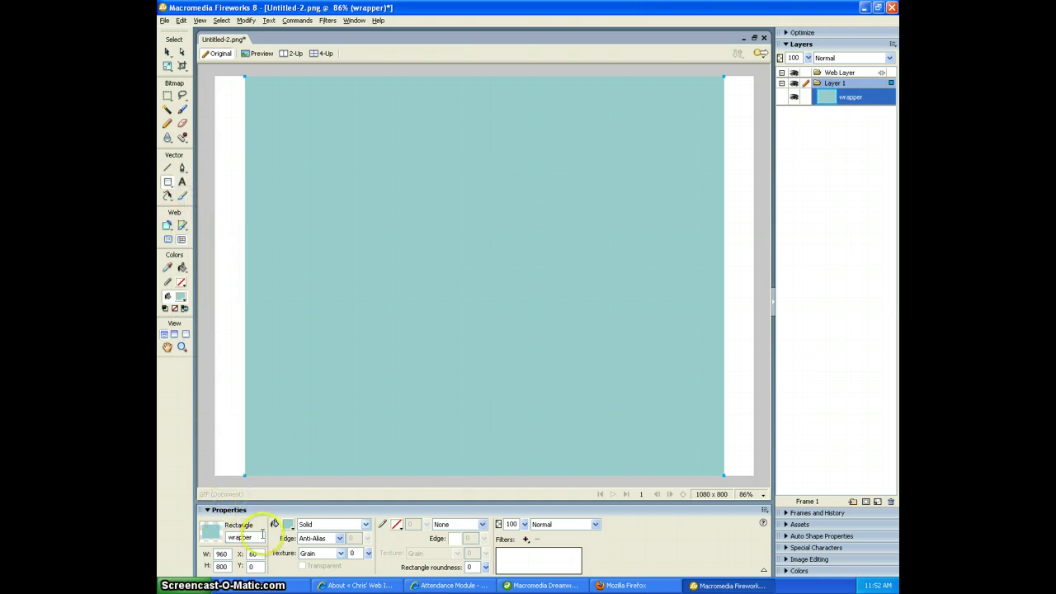
click(287, 524)
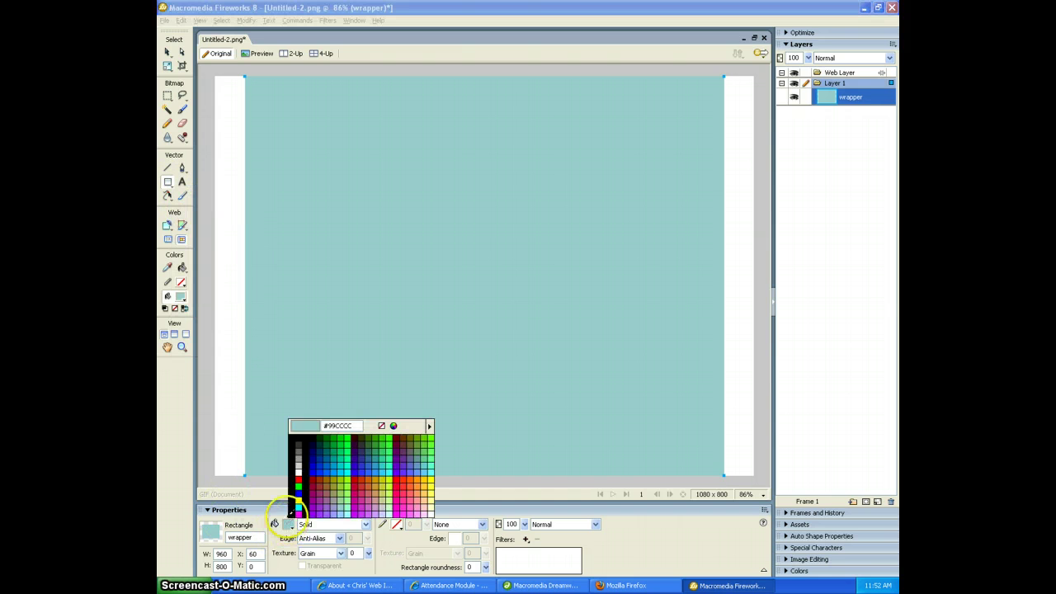
click(346, 479)
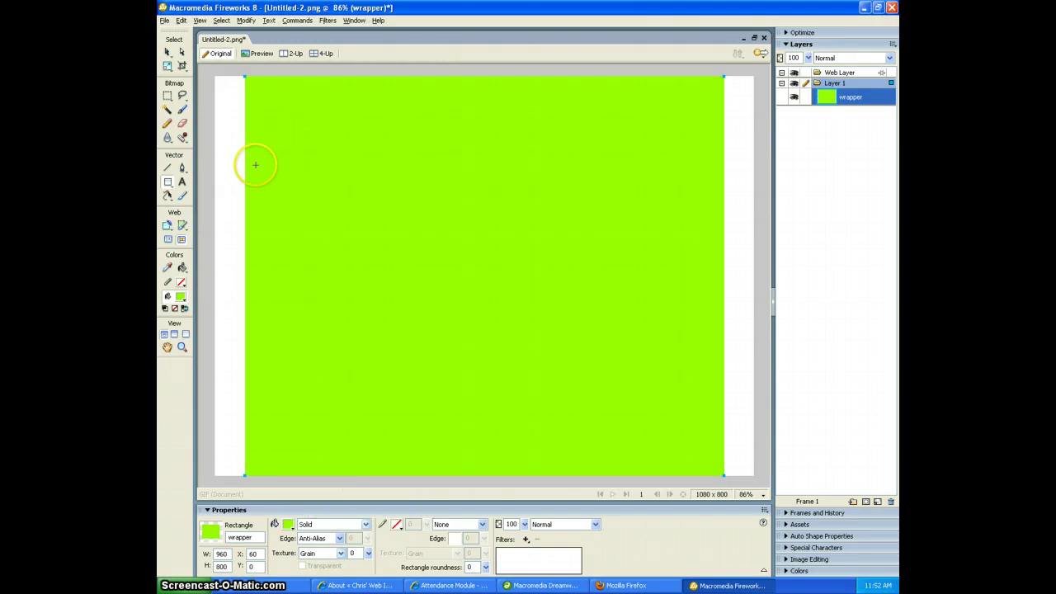
key(ctrl+z)
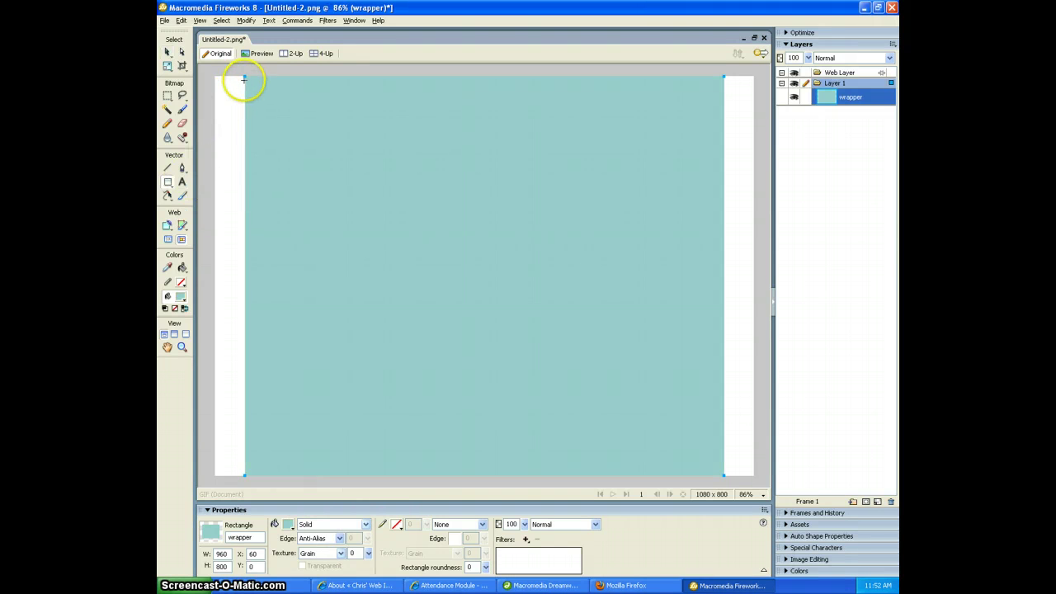
Step: Draw a dark navy (#000033) rectangle across the page top, nudge it right, and name it 'header'
drag(244, 76, 722, 179)
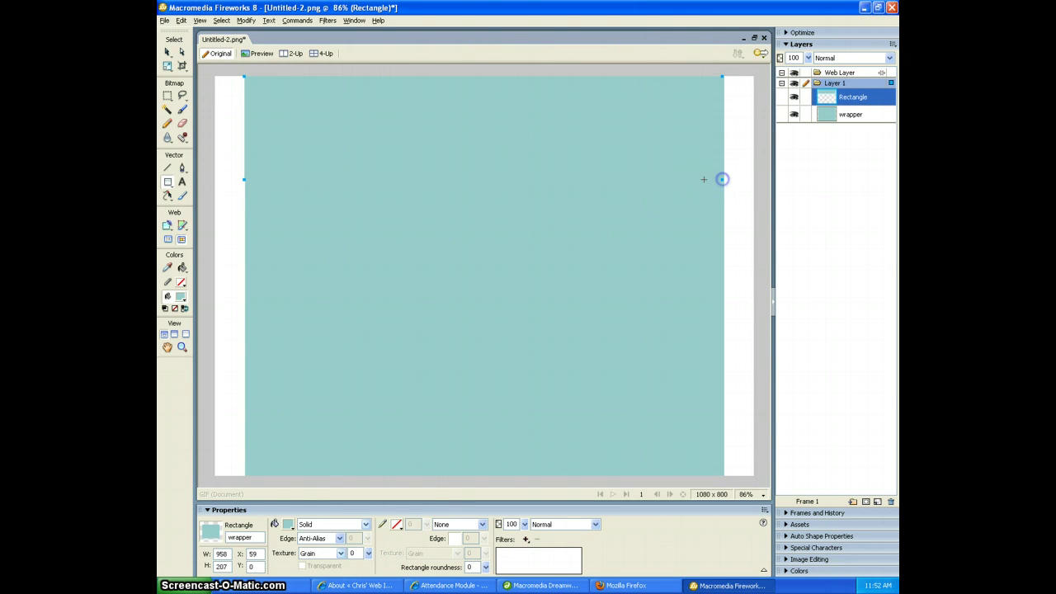
click(287, 524)
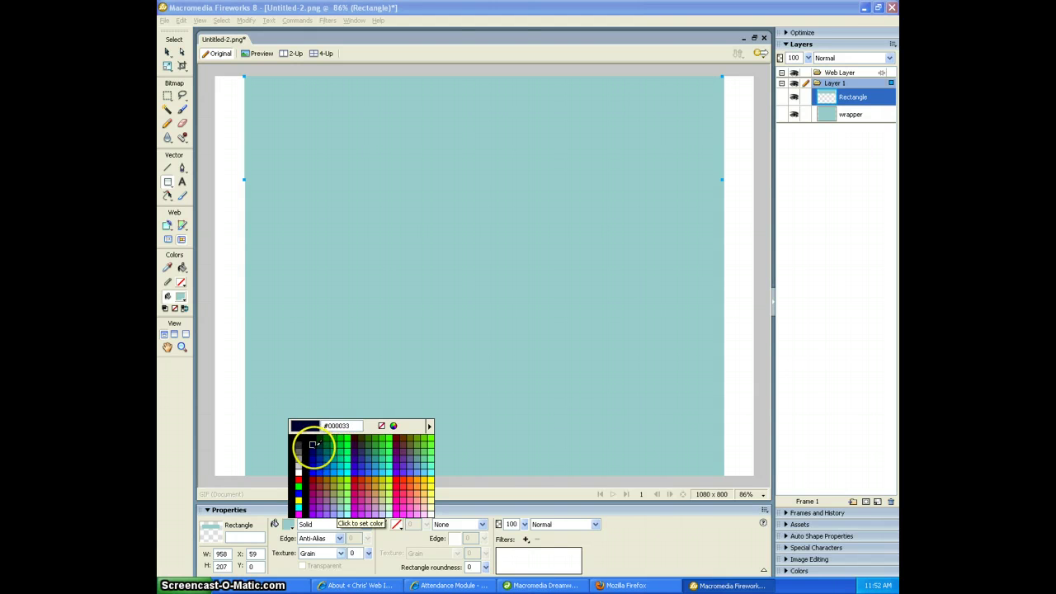
click(313, 446)
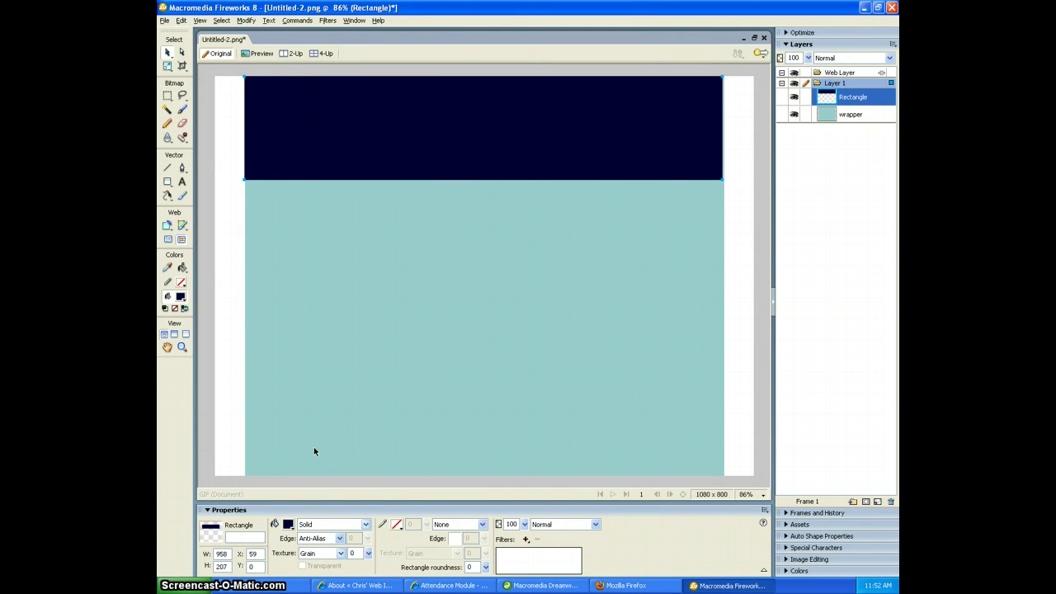
key(Right)
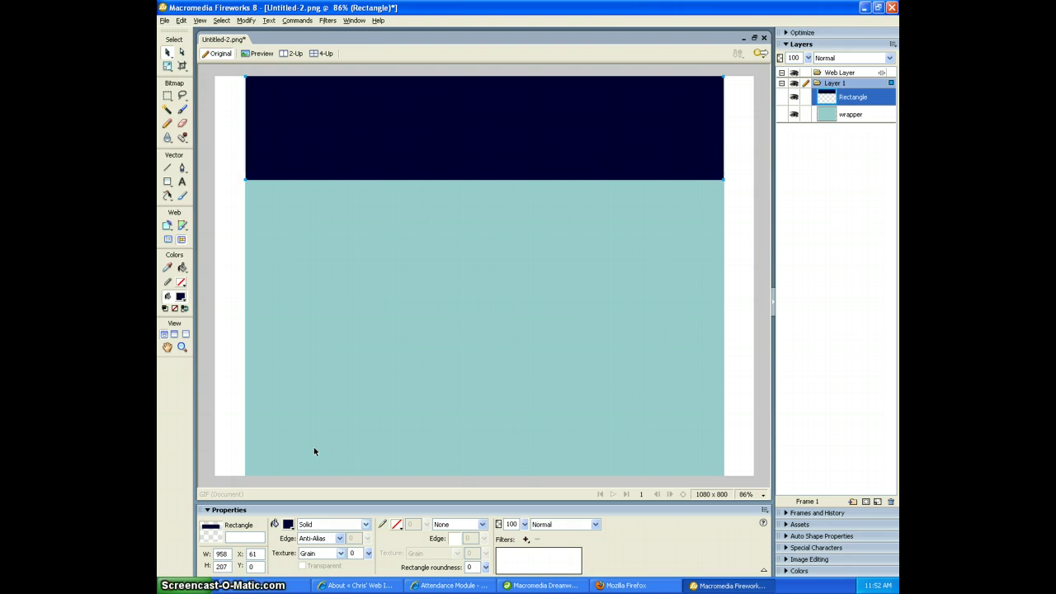
double_click(850, 99)
key(Return)
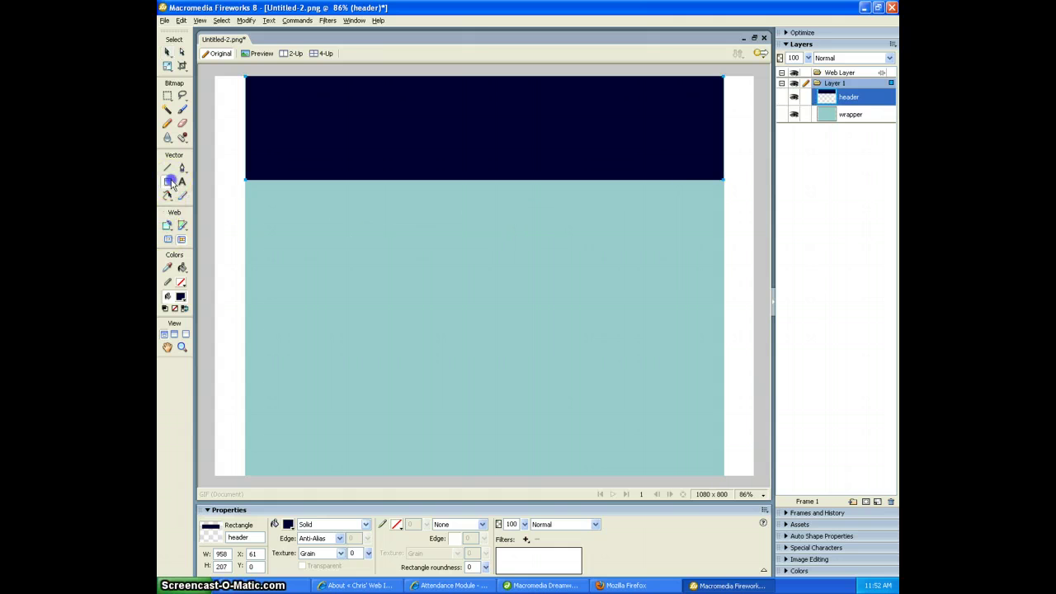
Step: Draw a tall rectangle below the header and shift it to the wrapper's left edge
drag(168, 181, 206, 190)
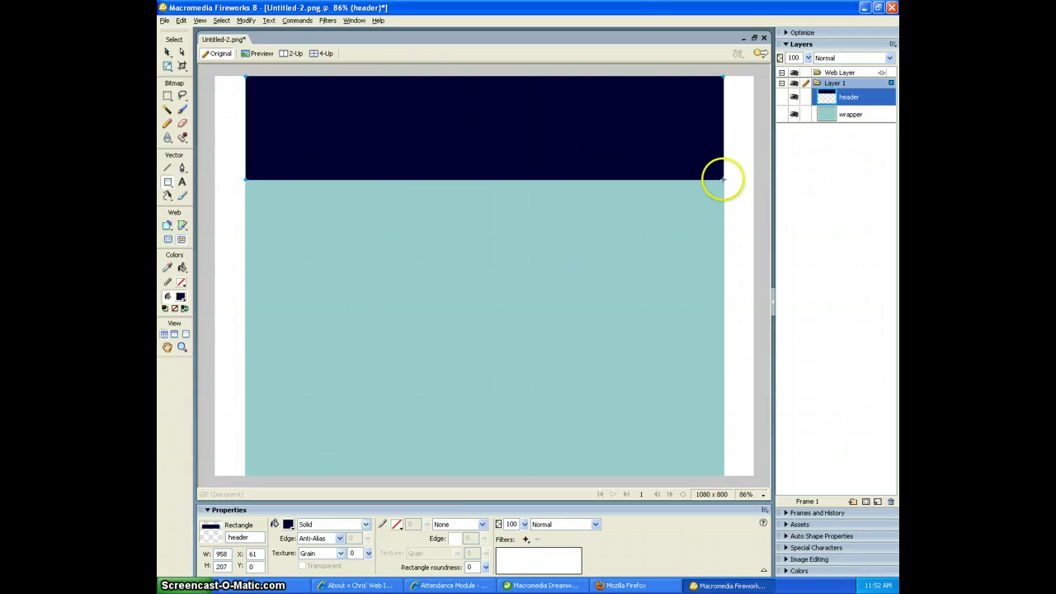
mouse_move(723, 180)
mouse_down()
mouse_move(625, 292)
mouse_move(618, 474)
mouse_up()
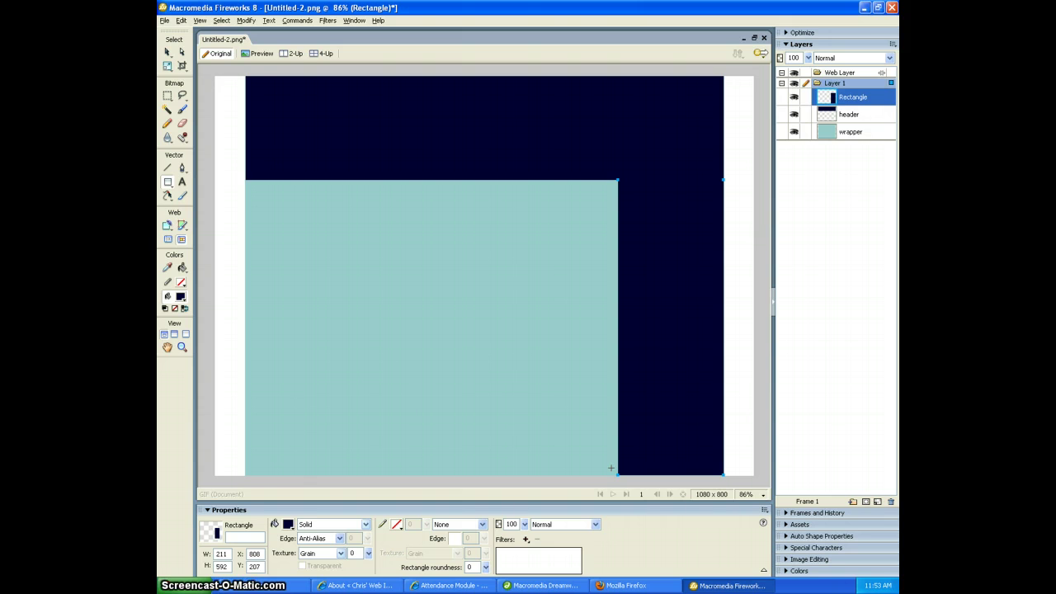
key(shift+Left)
key(shift+Left)
key(shift+Left)
key(shift+Left)
key(shift+Left)
key(shift+Left)
key(shift+Left)
key(shift+Left)
key(shift+Left)
key(shift+Left)
key(shift+Left)
key(shift+Left)
key(shift+Left)
key(shift+Left)
key(shift+Left)
key(shift+Left)
key(shift+Left)
key(shift+Left)
key(shift+Left)
key(shift+Left)
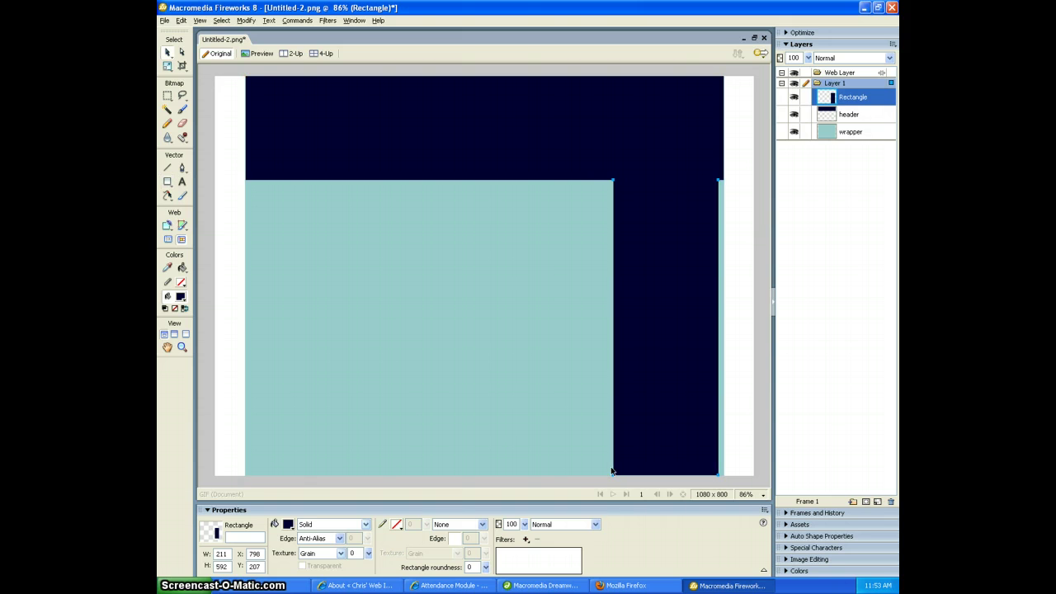
key(shift+Left)
key(shift+Left)
key(shift+Left)
key(shift+Left)
key(shift+Left)
key(shift+Left)
key(shift+Left)
key(shift+Left)
key(shift+Left)
key(shift+Left)
key(shift+Left)
key(shift+Left)
key(shift+Left)
key(shift+Left)
key(shift+Left)
key(shift+Left)
key(shift+Left)
key(shift+Left)
key(shift+Left)
key(shift+Left)
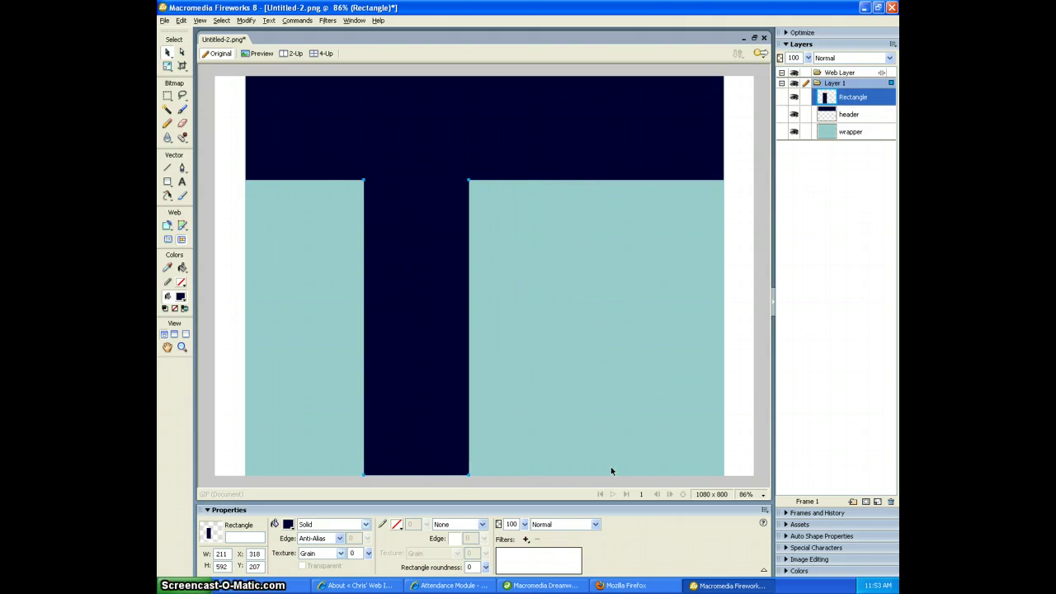
key(Left)
key(Left)
key(Left)
key(Left)
key(Left)
key(Left)
key(Left)
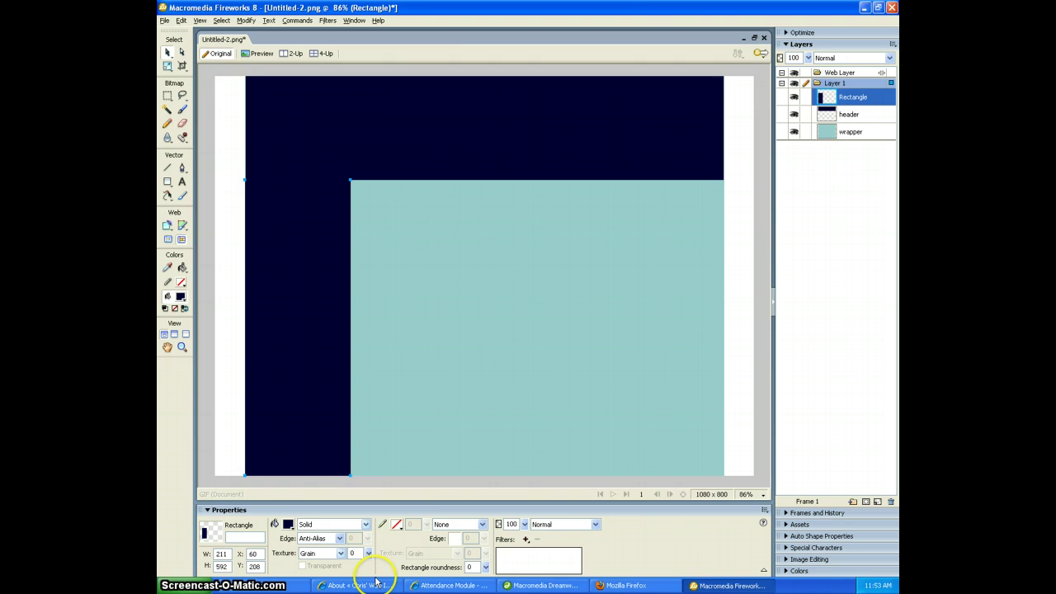
Step: Fill the sidebar rectangle tan-grey and reselect the wrapper
click(288, 524)
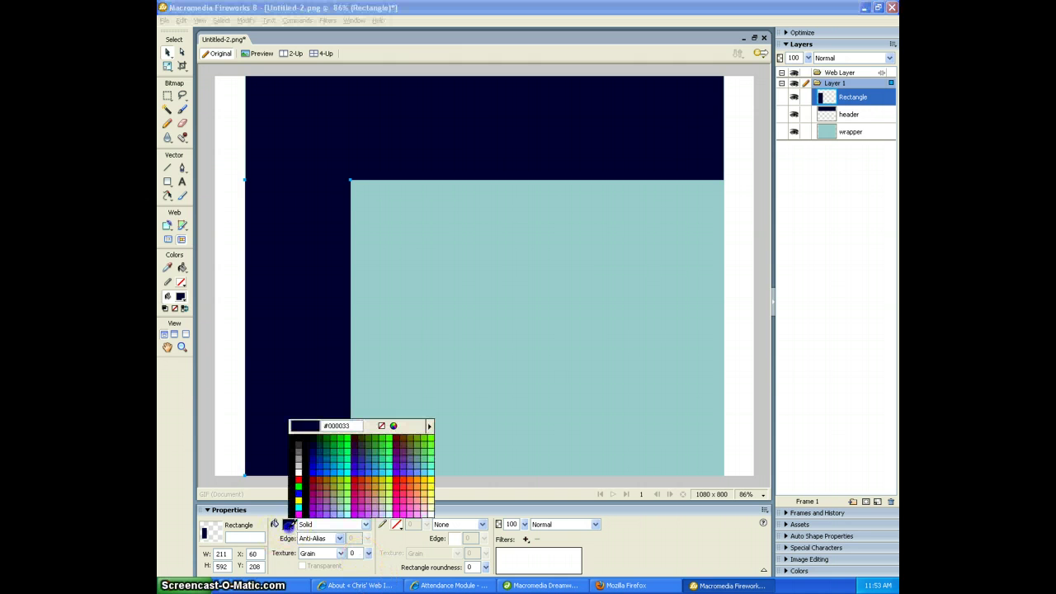
click(298, 459)
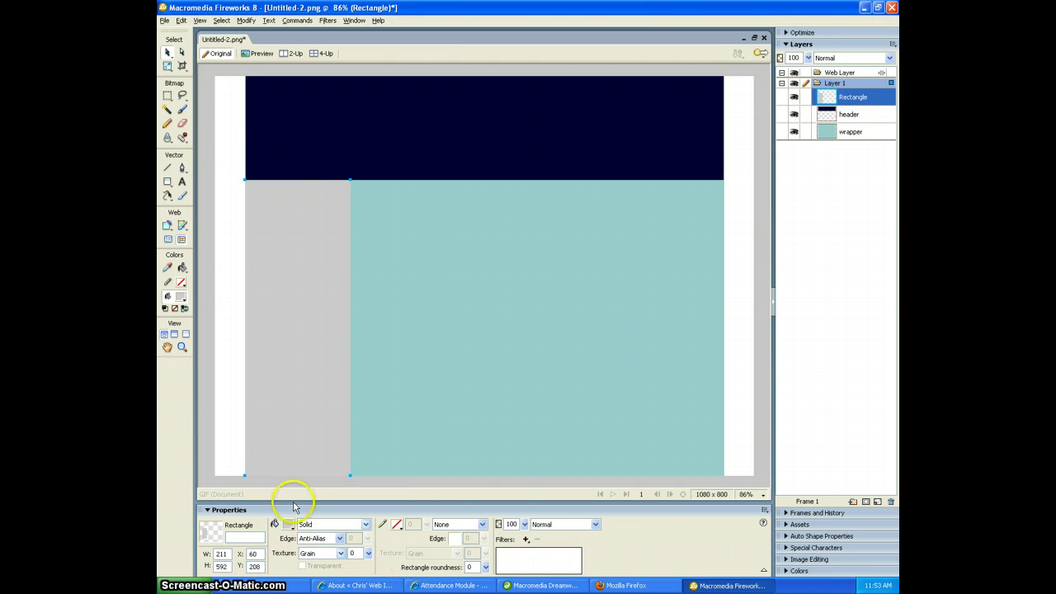
click(288, 524)
click(288, 444)
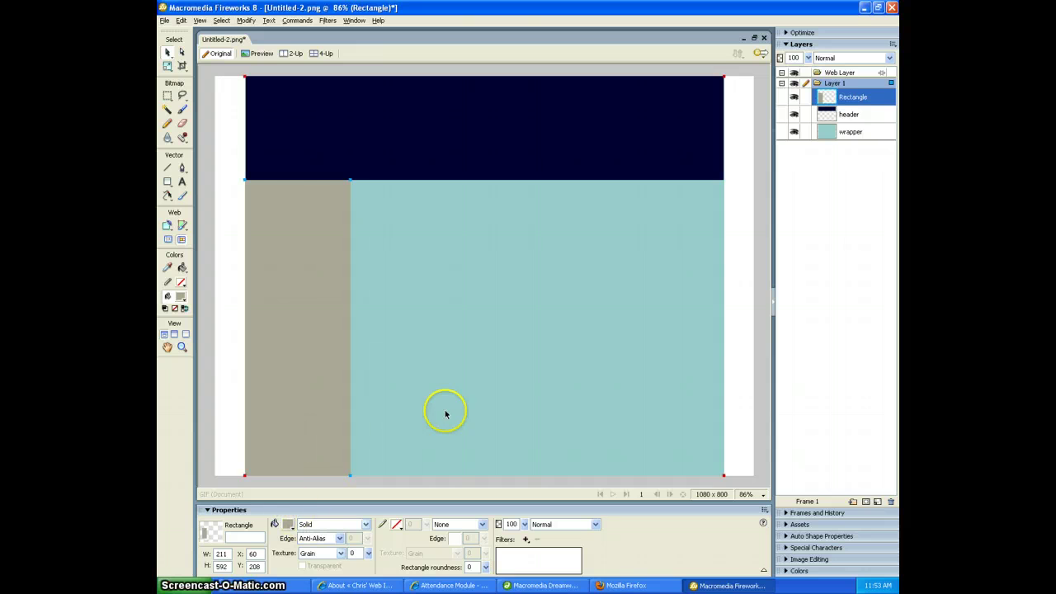
key(v)
click(465, 385)
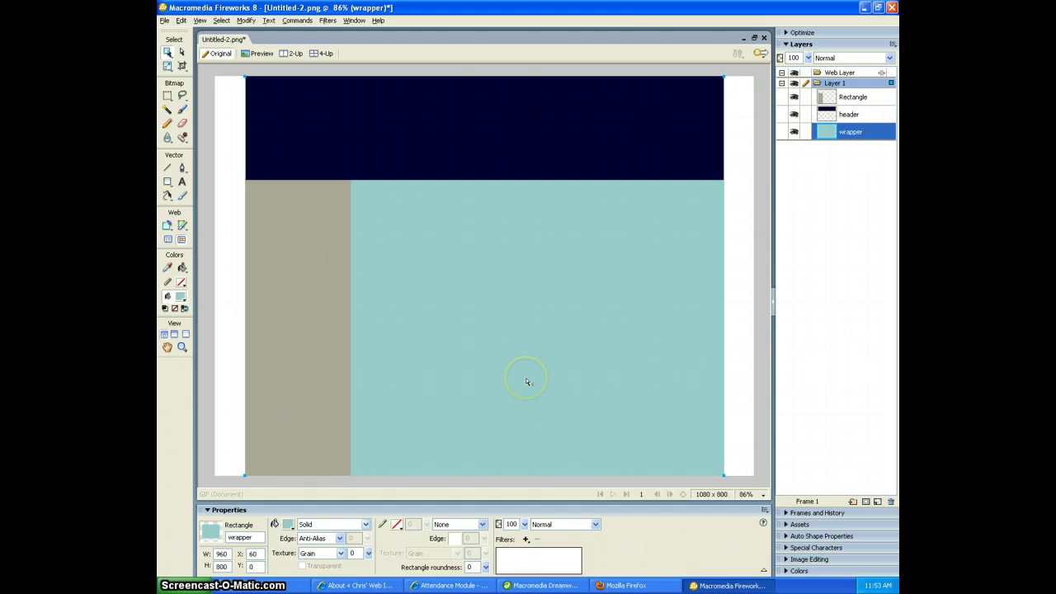
Step: Draw a 961 × 59 footer rectangle along the page bottom and fill it dark grey
click(167, 182)
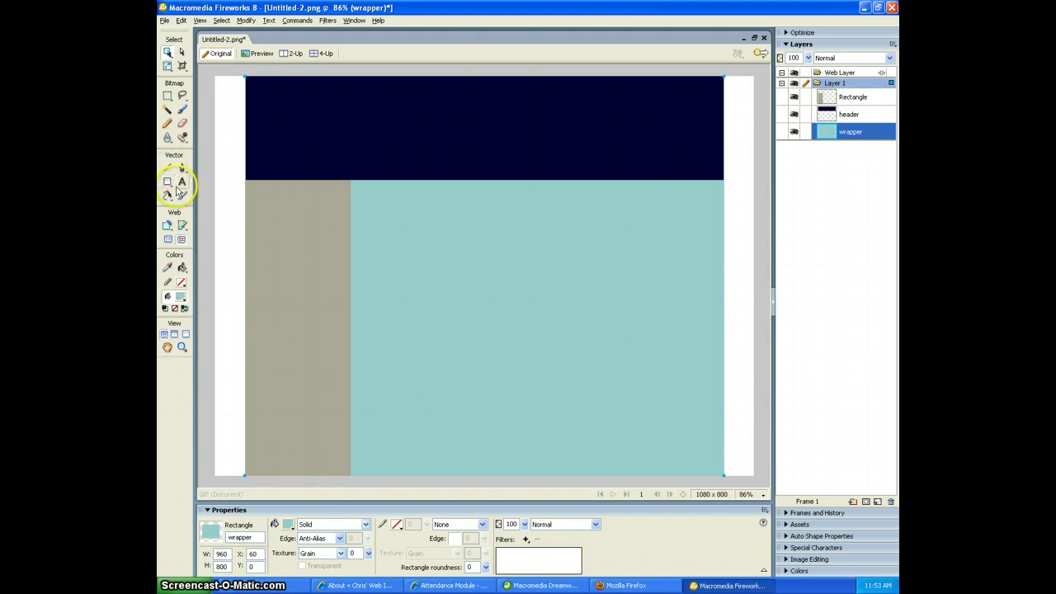
click(185, 195)
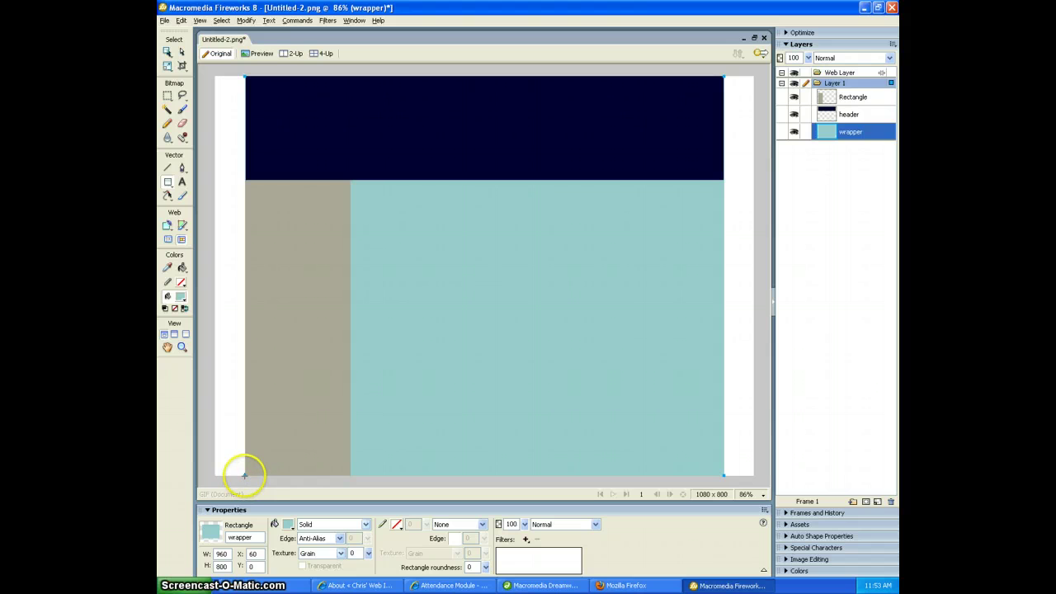
drag(245, 476, 724, 447)
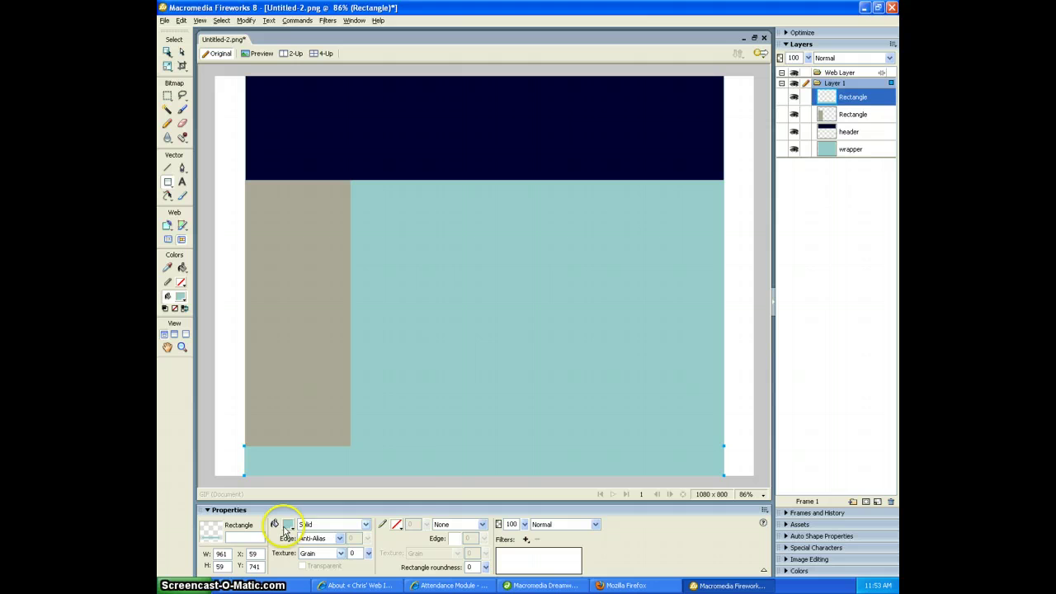
click(287, 525)
click(299, 453)
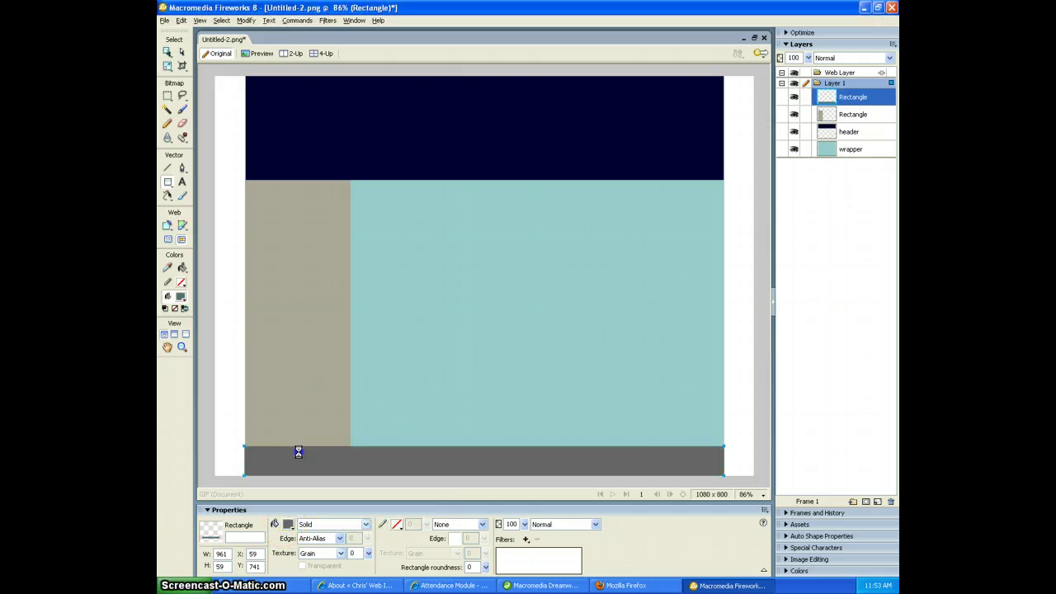
key(v)
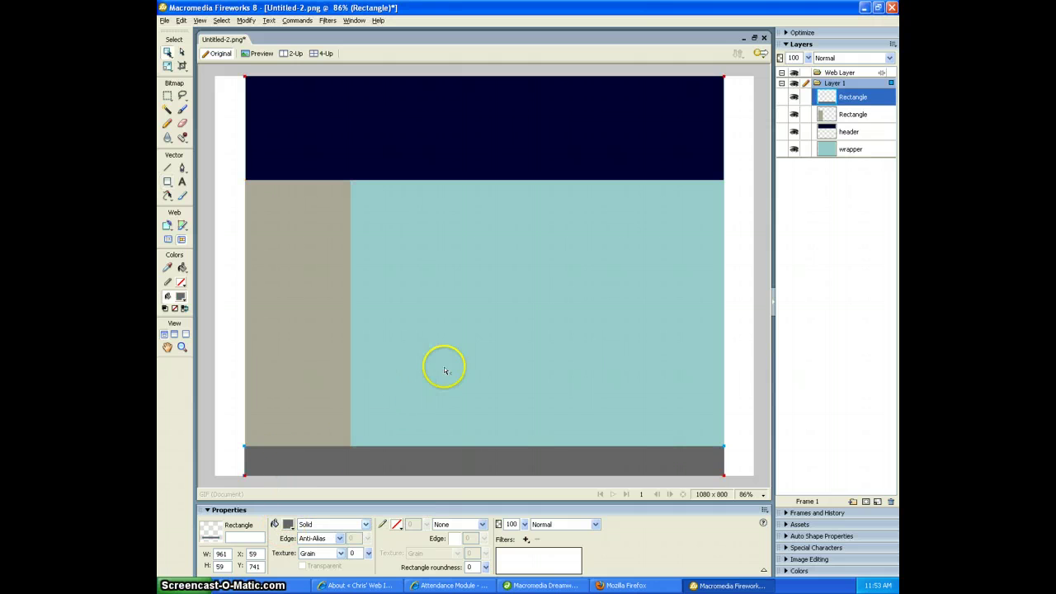
click(445, 367)
Step: Fill the wrapper content area light grey and set the canvas colour to green
click(287, 525)
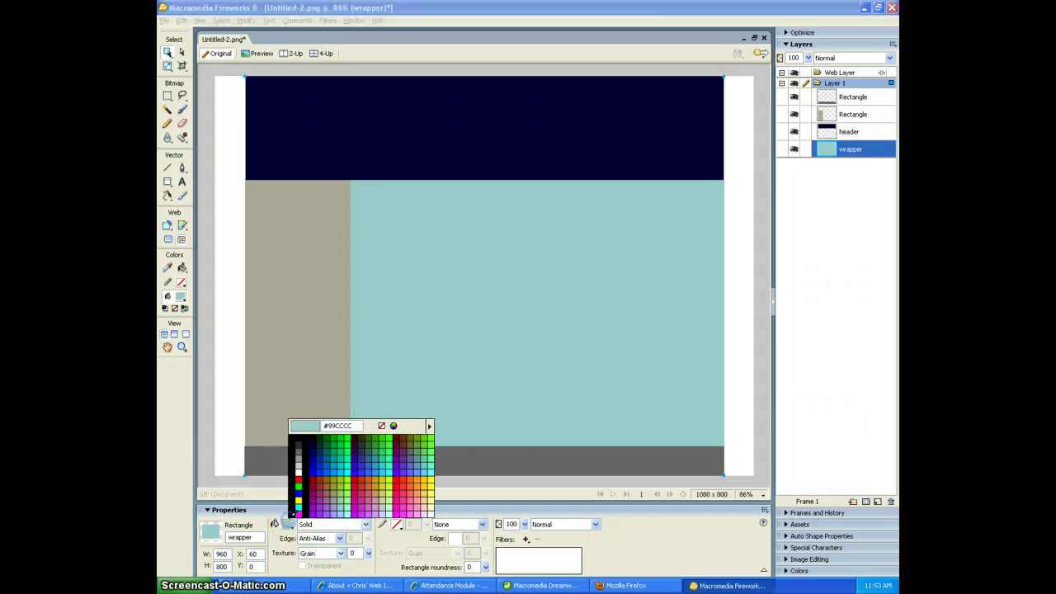
click(294, 461)
click(232, 412)
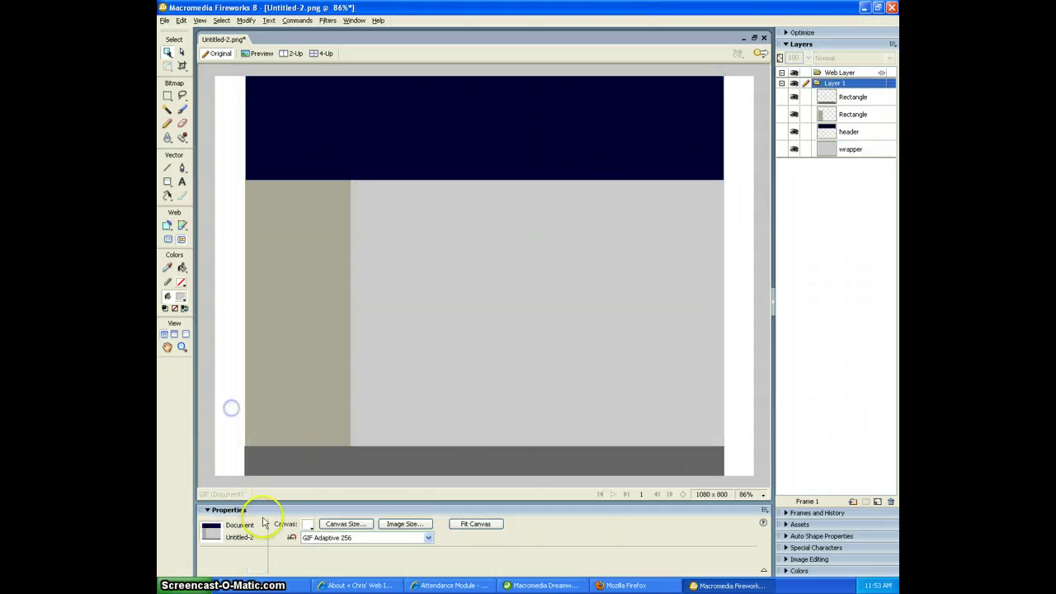
click(311, 525)
click(358, 460)
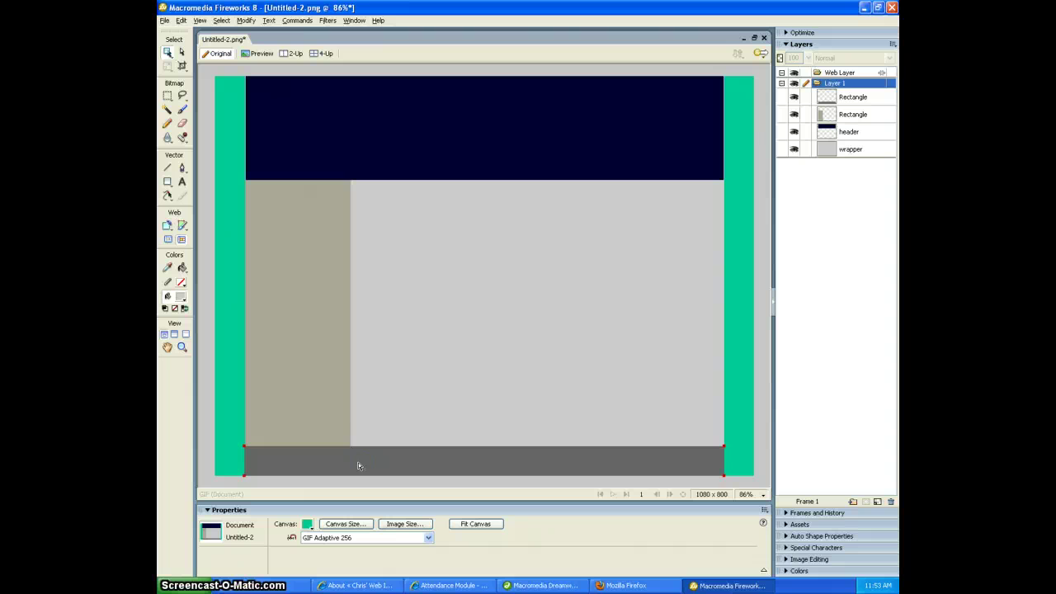
Step: Change the header rectangle's fill to dark grey #666666, then select the tan sidebar
click(361, 154)
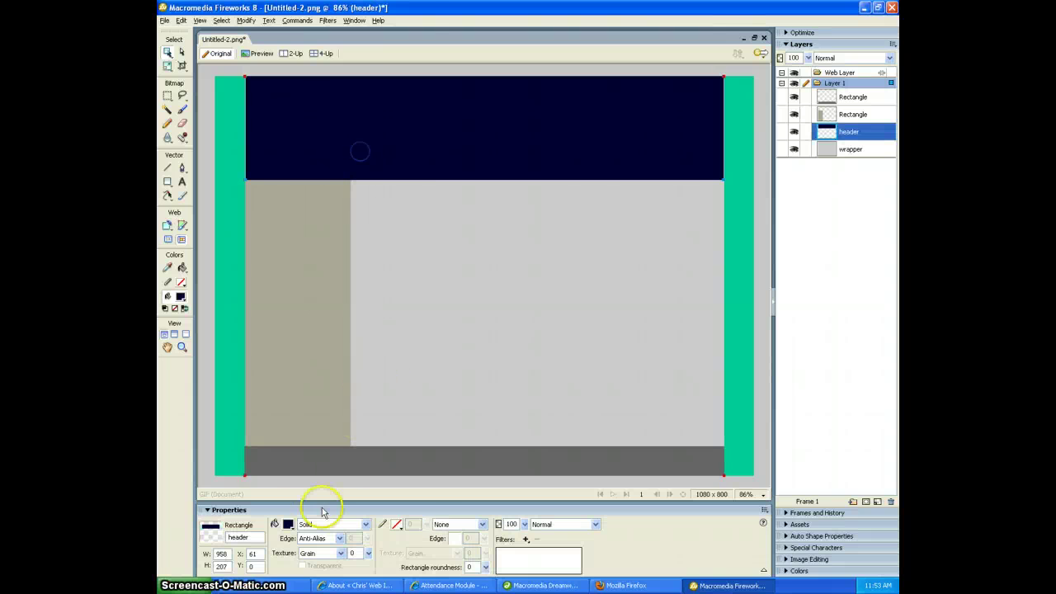
click(286, 526)
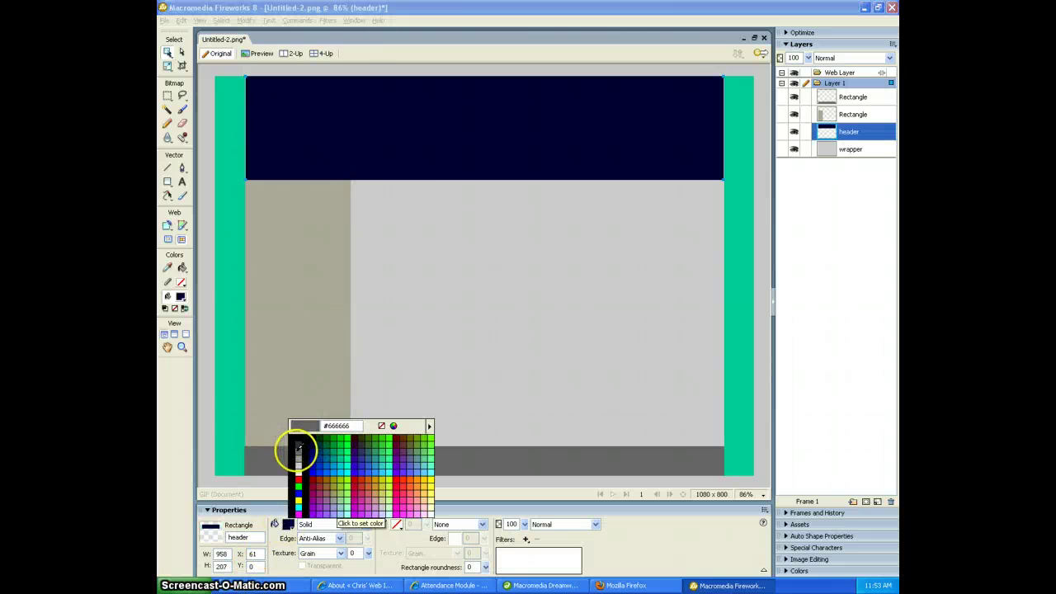
click(290, 443)
click(325, 67)
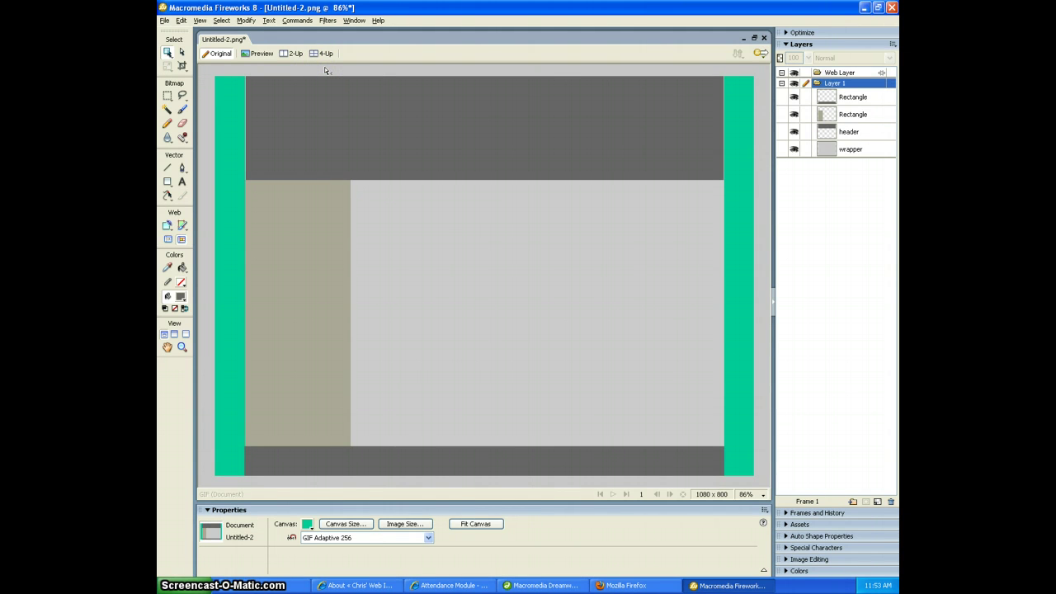
click(292, 229)
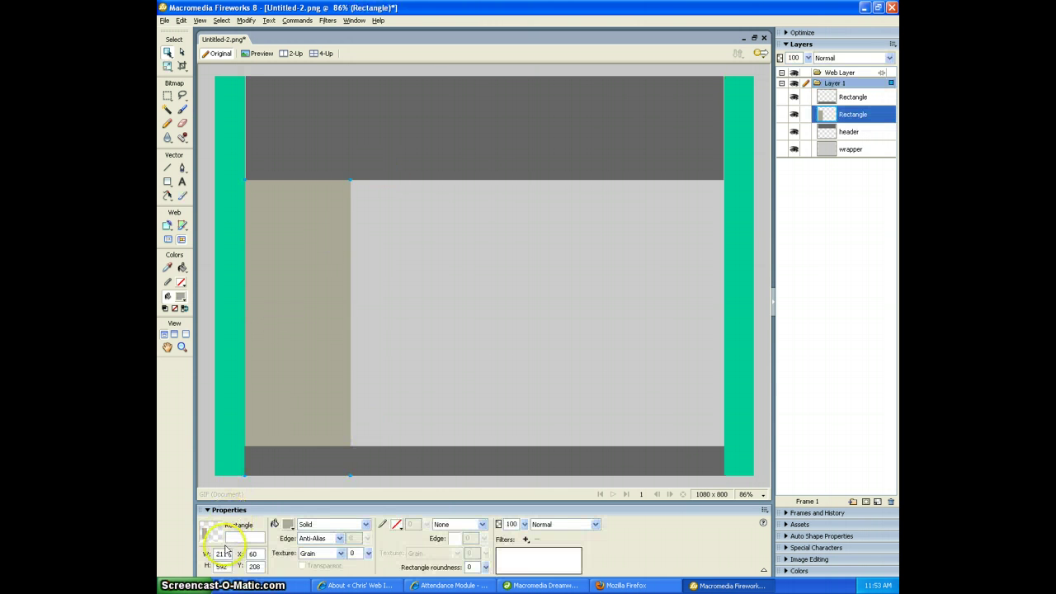
Step: Set the tan sidebar's width to 200 pixels
double_click(221, 554)
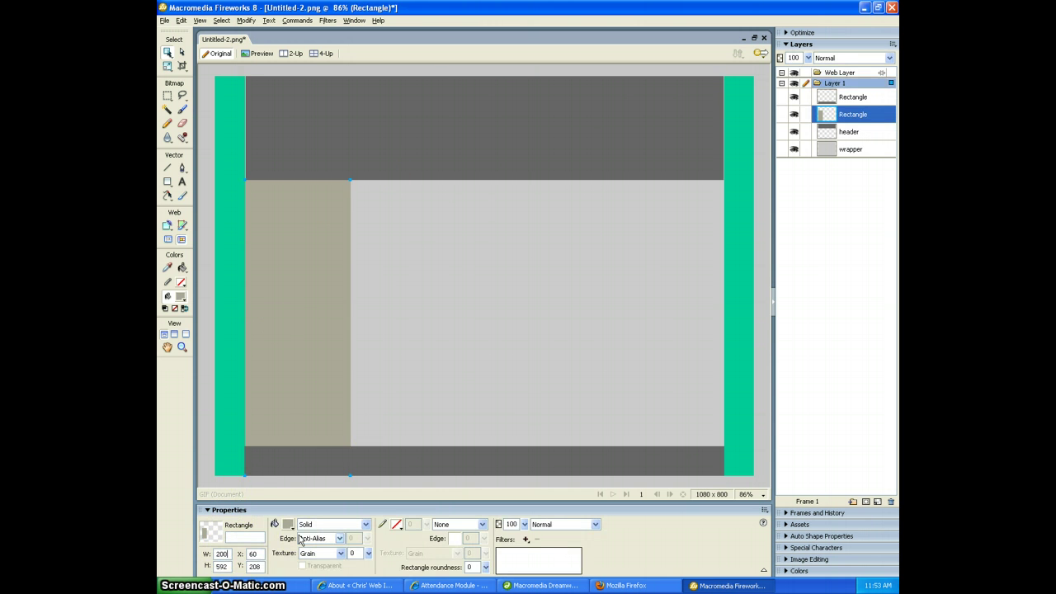
text(200)
key(Return)
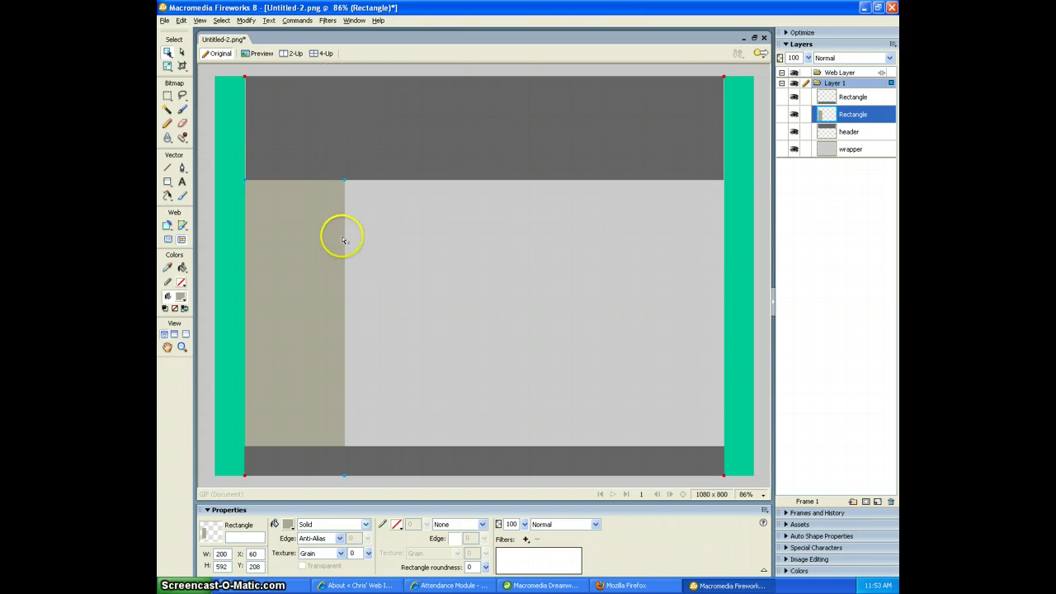
Step: Select the wrapper, header and footer rectangles in turn to check the layout
click(310, 227)
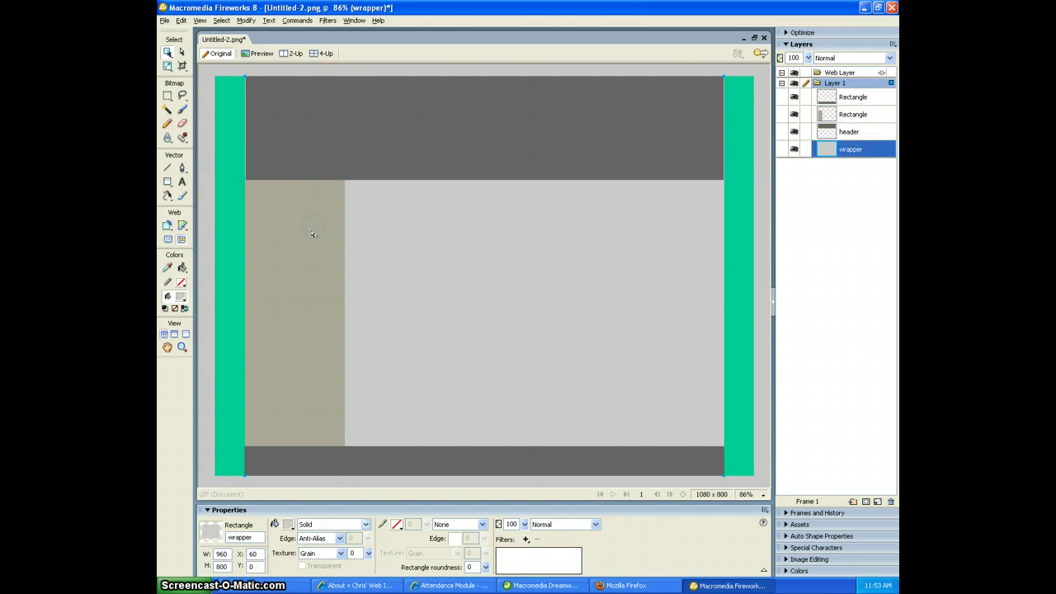
click(683, 126)
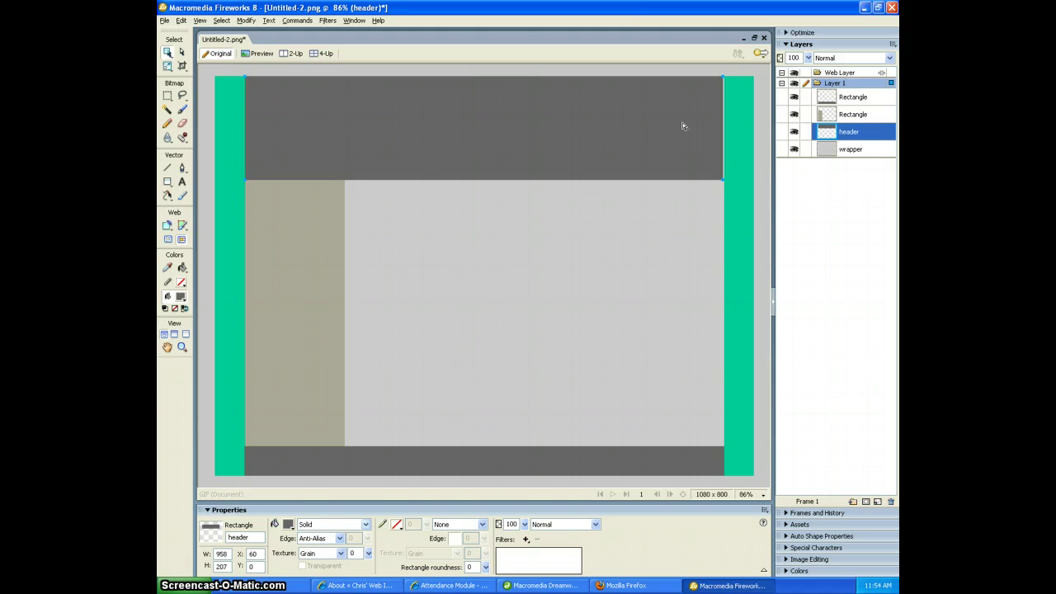
click(387, 175)
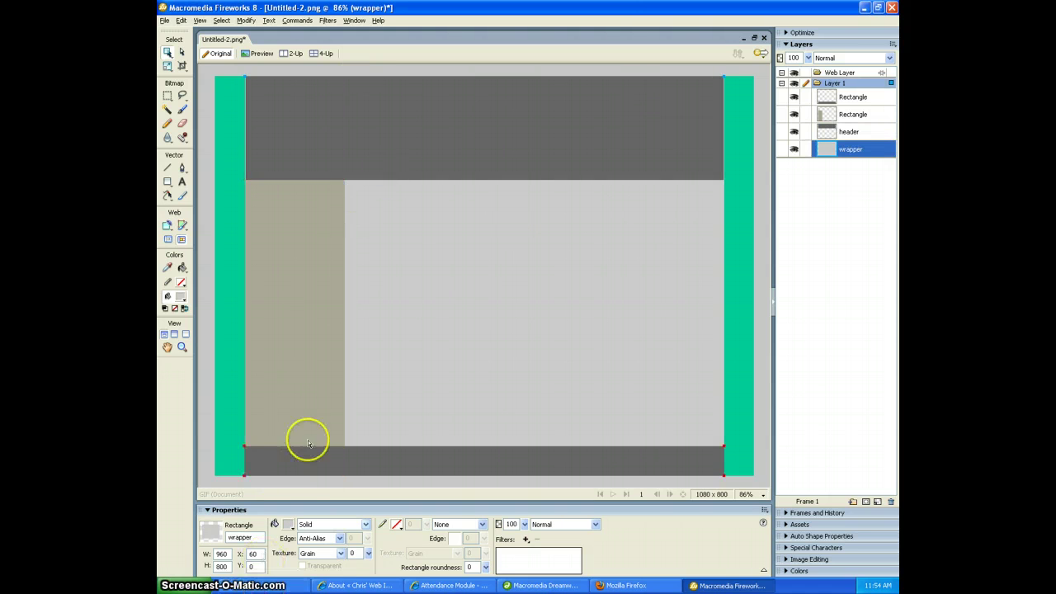
click(352, 455)
click(498, 113)
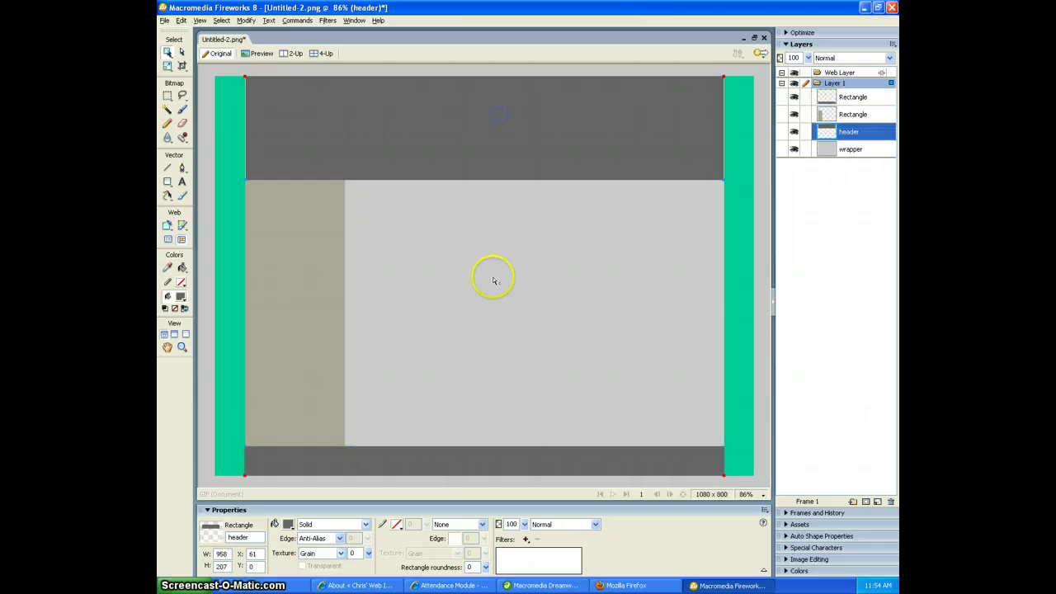
Step: Save the mockup as mockup.png in My Documents > _sites > examples.welovewebdesign.com > shs > webdesign > images
click(400, 347)
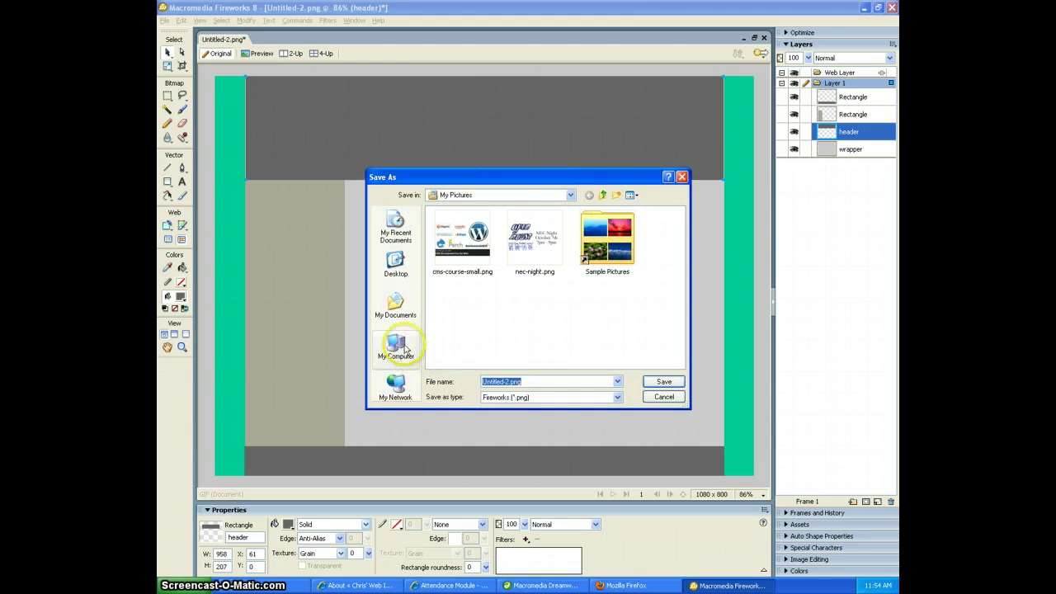
click(395, 305)
double_click(451, 239)
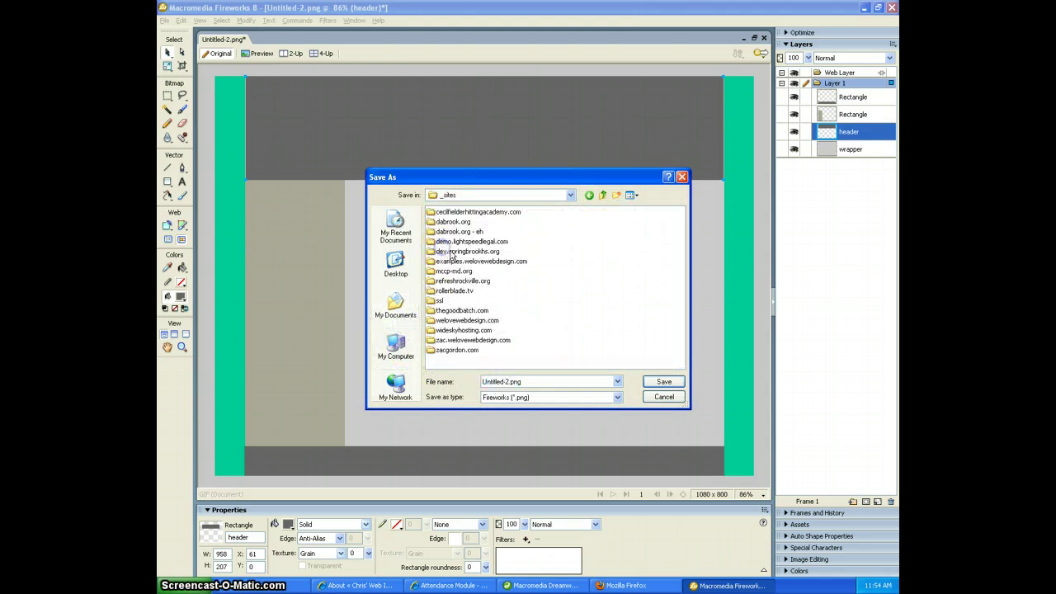
double_click(471, 262)
double_click(436, 212)
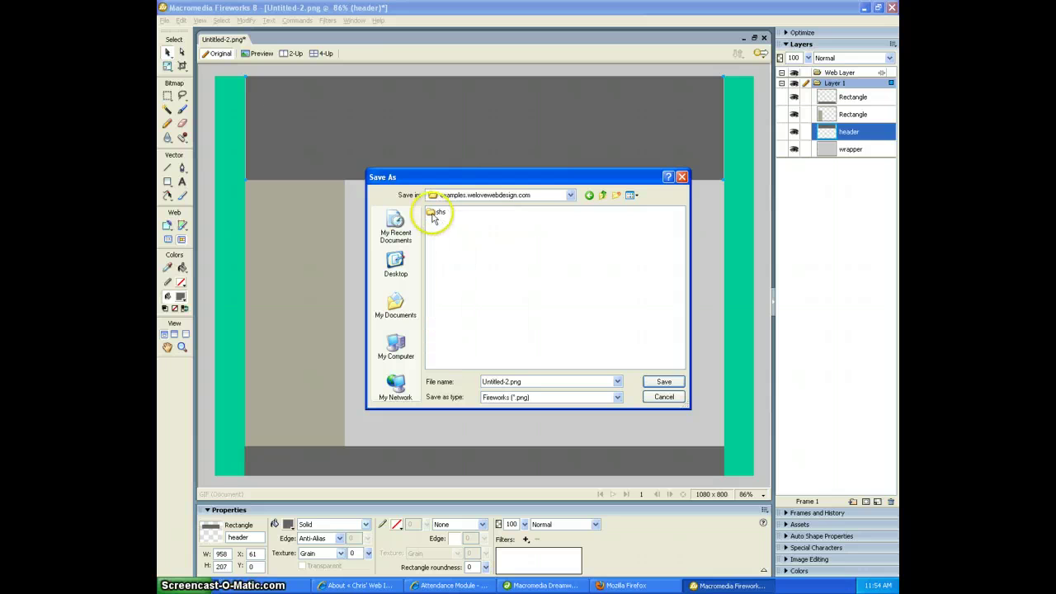
double_click(435, 215)
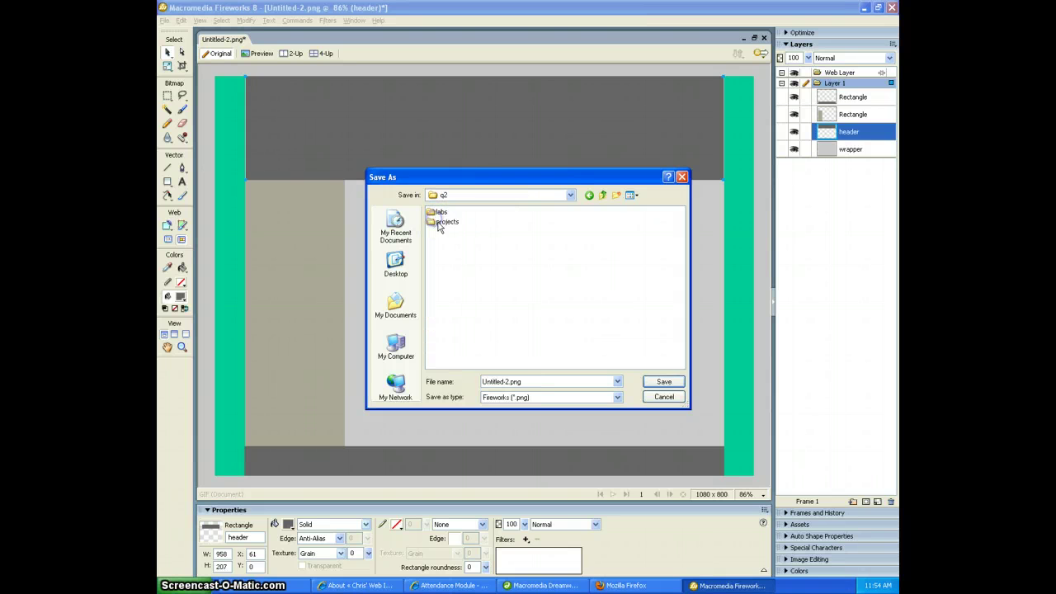
double_click(440, 214)
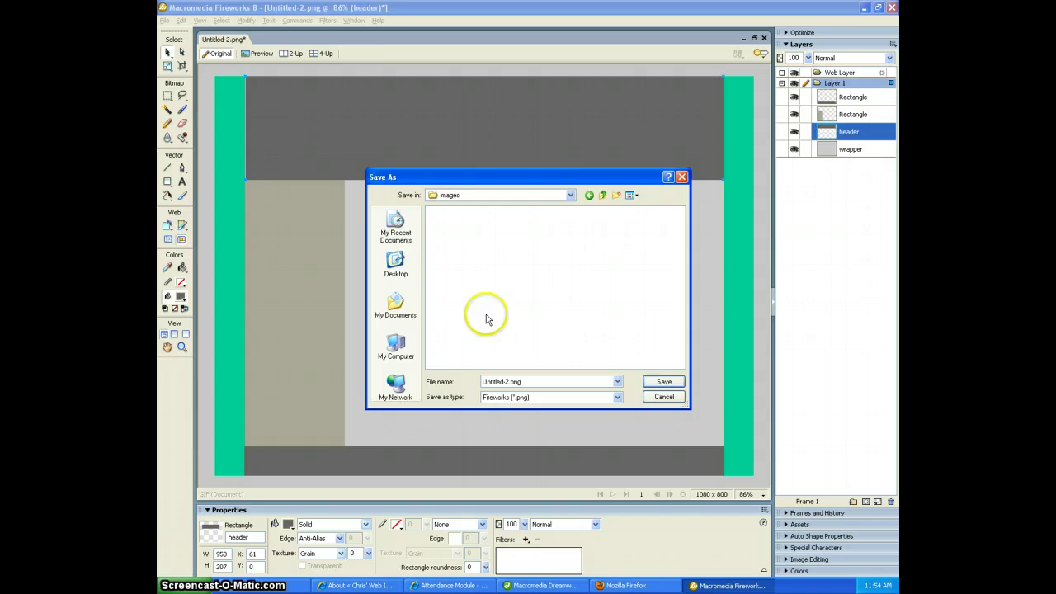
double_click(497, 382)
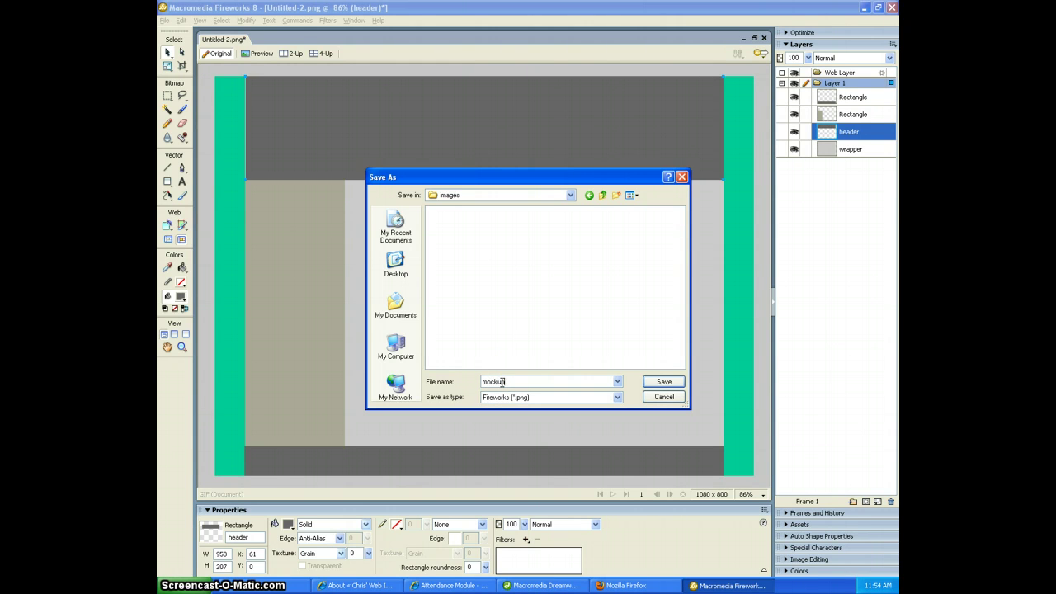
text(mockup.png)
key(Return)
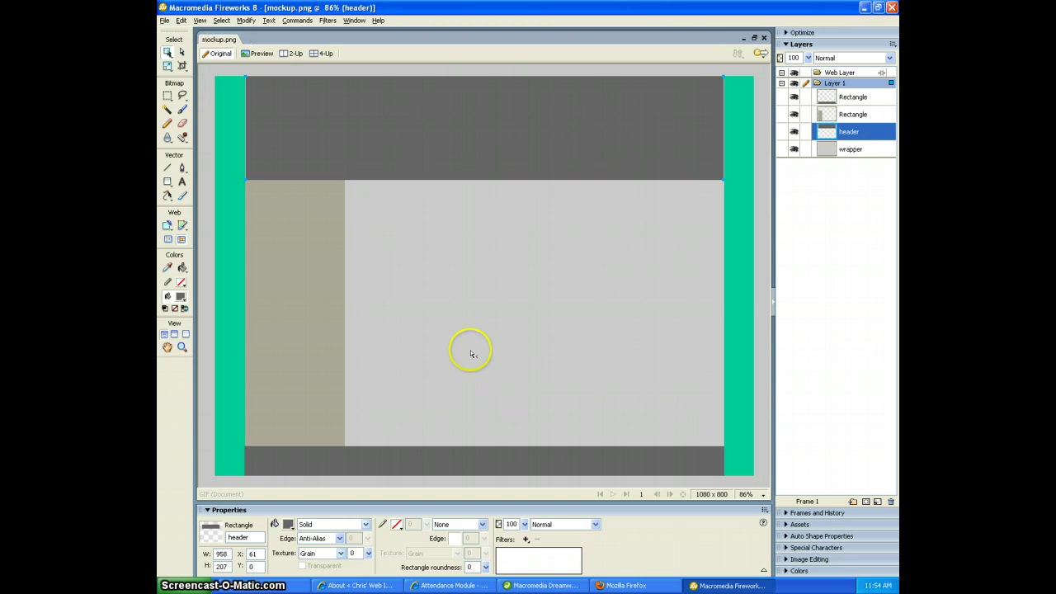